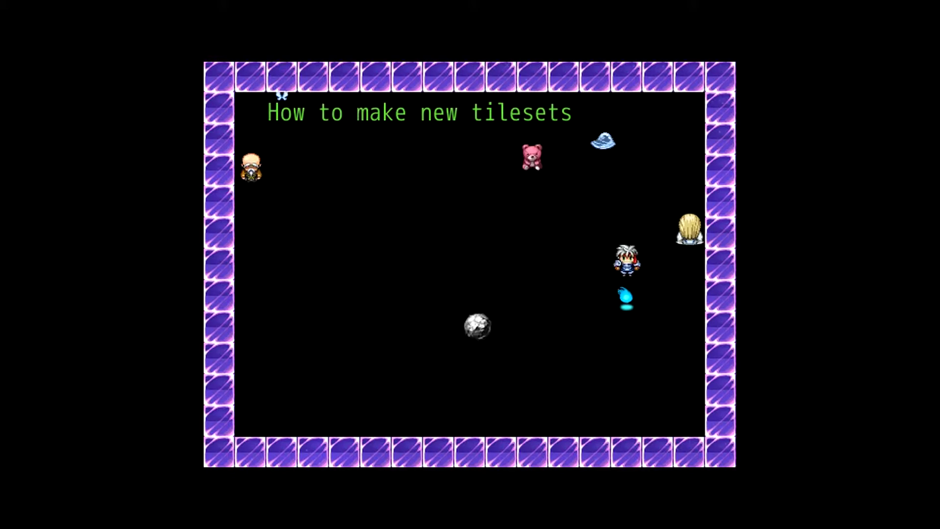
- Leave the running game and paint a diagonal strip of green grass across the upper middle of MAP001's water
key("alt+F4")
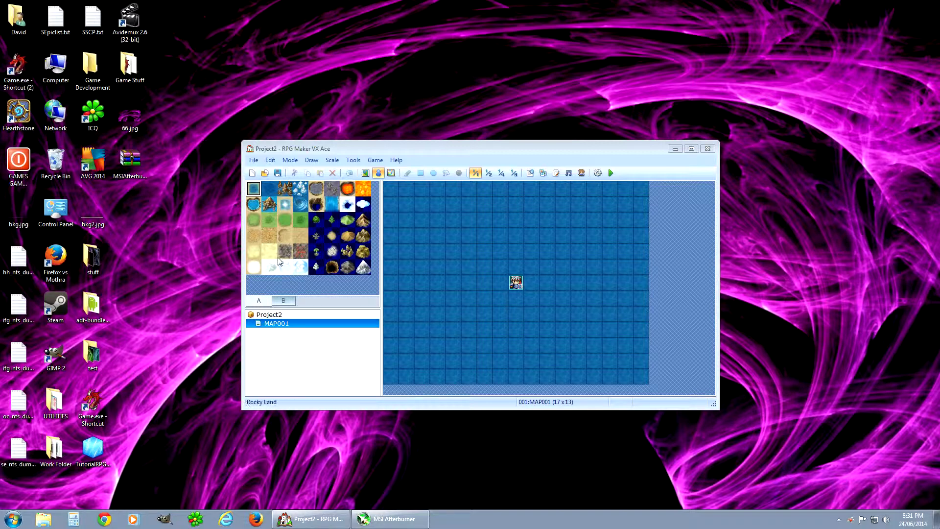
left_click(284, 221)
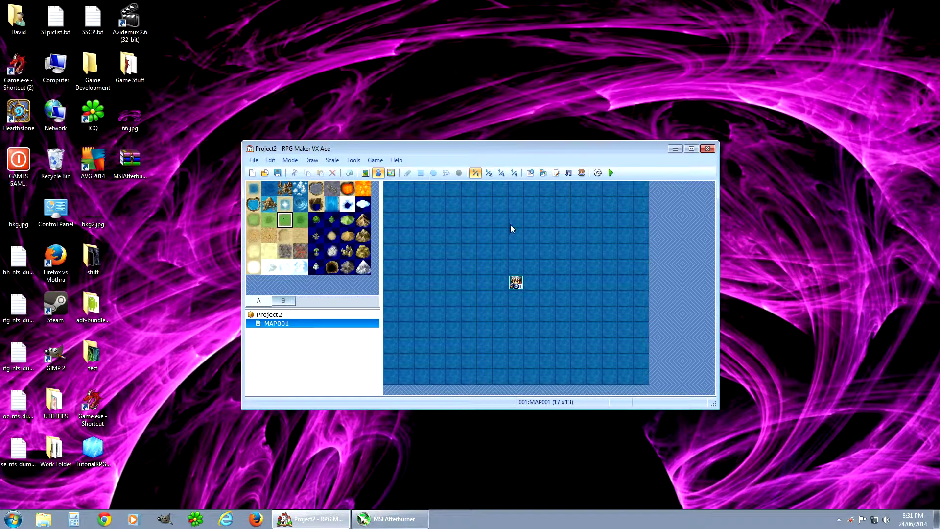
left_click(365, 173)
mouse_move(494, 230)
left_mouse_down()
mouse_move(501, 254)
mouse_move(544, 250)
mouse_move(568, 267)
left_mouse_up()
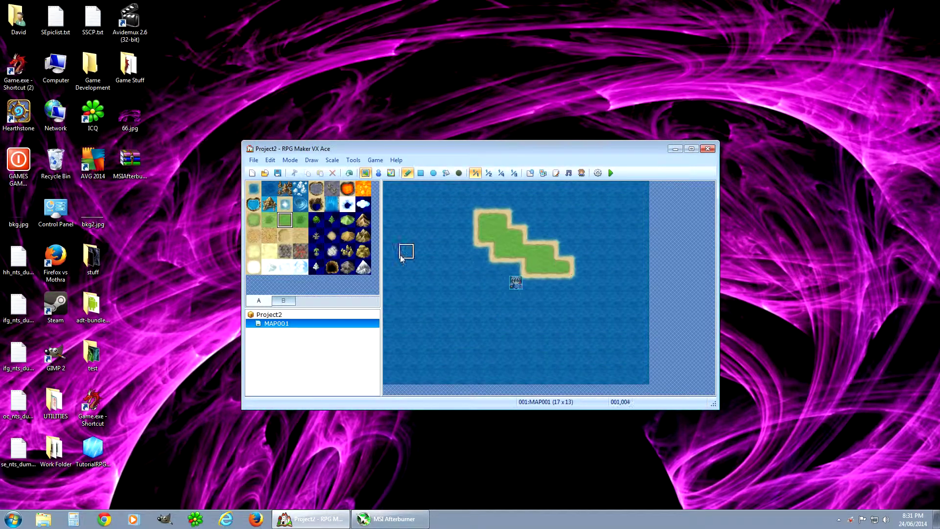
- Place six brown rocky mountains on MAP001, some on the grass island and the others scattered around it in the water
left_click(287, 302)
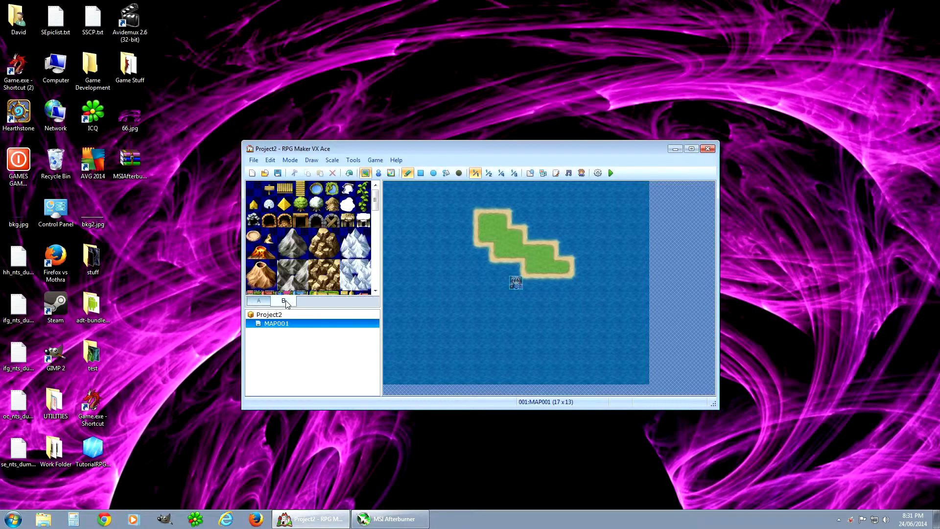
left_click(325, 247)
left_click(555, 245)
left_click(509, 245)
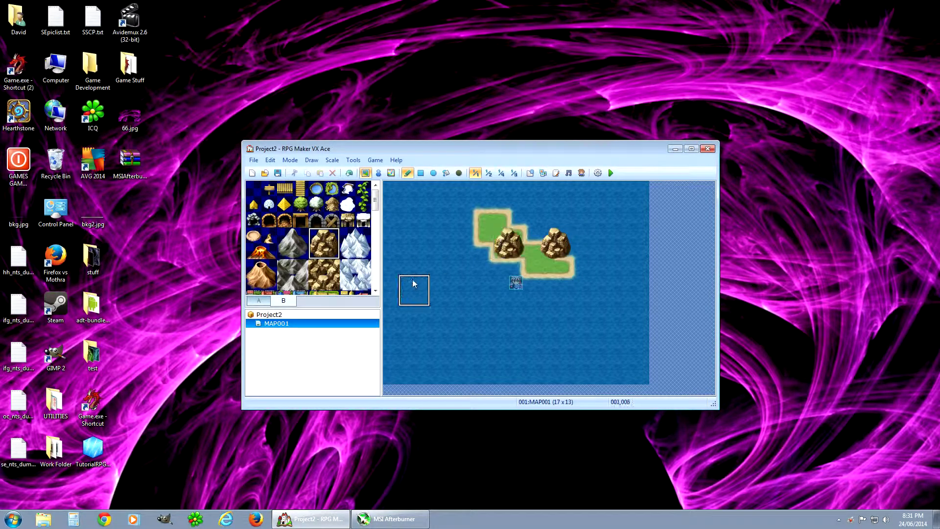
left_click(414, 291)
left_click(569, 323)
left_click(586, 258)
left_click(492, 321)
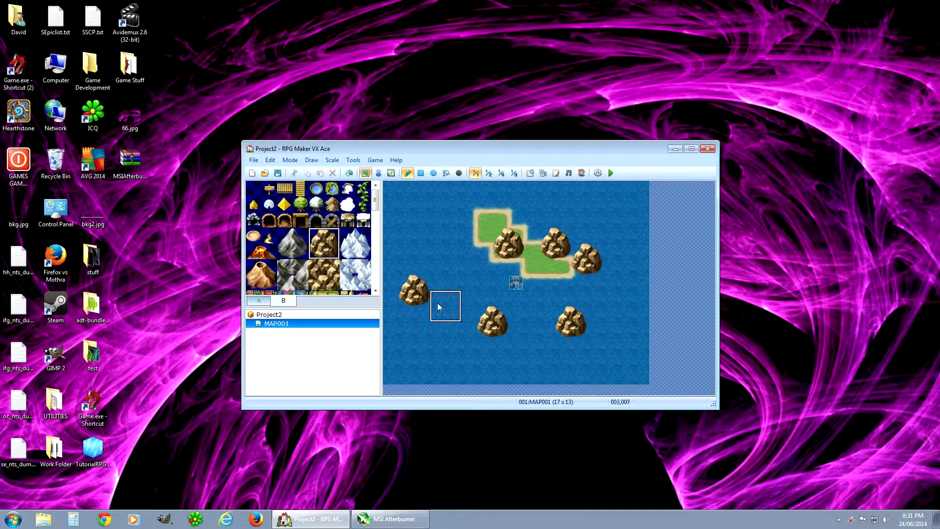
- Paint a large block of the single grey mountain tile over the water west of MAP001's grass island
left_click(300, 251)
left_click(289, 272)
mouse_move(422, 239)
left_mouse_down()
mouse_move(485, 283)
mouse_move(425, 224)
mouse_move(477, 243)
mouse_move(458, 240)
mouse_move(484, 269)
mouse_move(435, 268)
mouse_move(448, 250)
mouse_move(495, 282)
mouse_move(430, 284)
mouse_move(448, 294)
mouse_move(450, 286)
mouse_move(430, 288)
mouse_move(436, 300)
mouse_move(501, 279)
mouse_move(453, 231)
mouse_move(454, 298)
left_mouse_up()
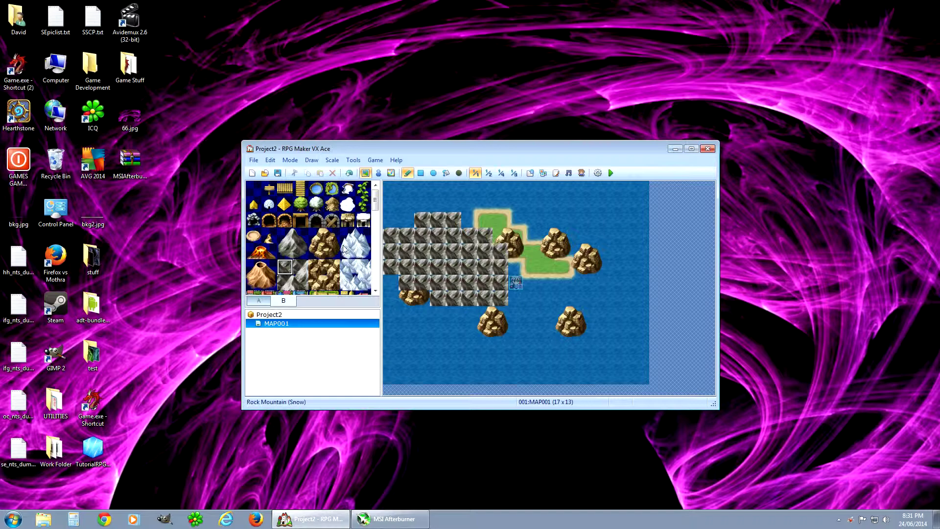
left_click(266, 303)
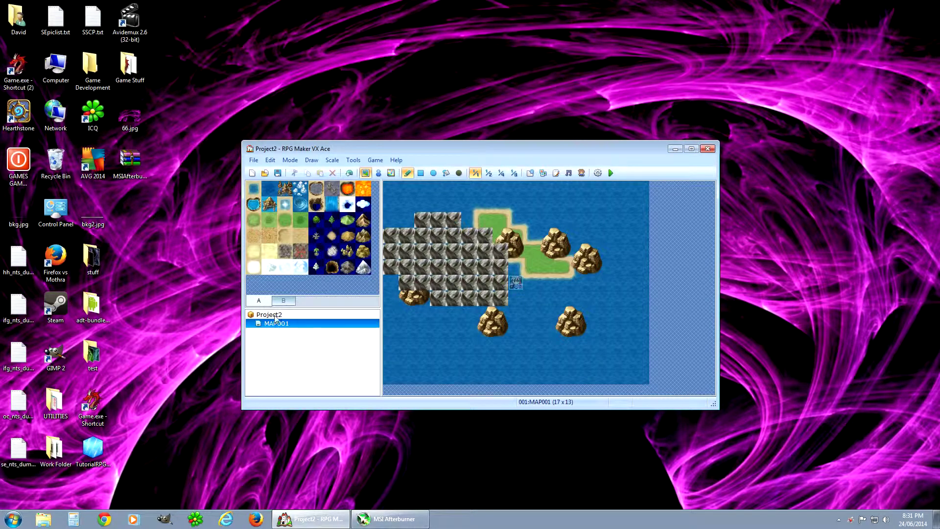
- Create a new map under Project2 named MAP002 with the 003:Interior tileset, size 17 x 13
right_click(283, 316)
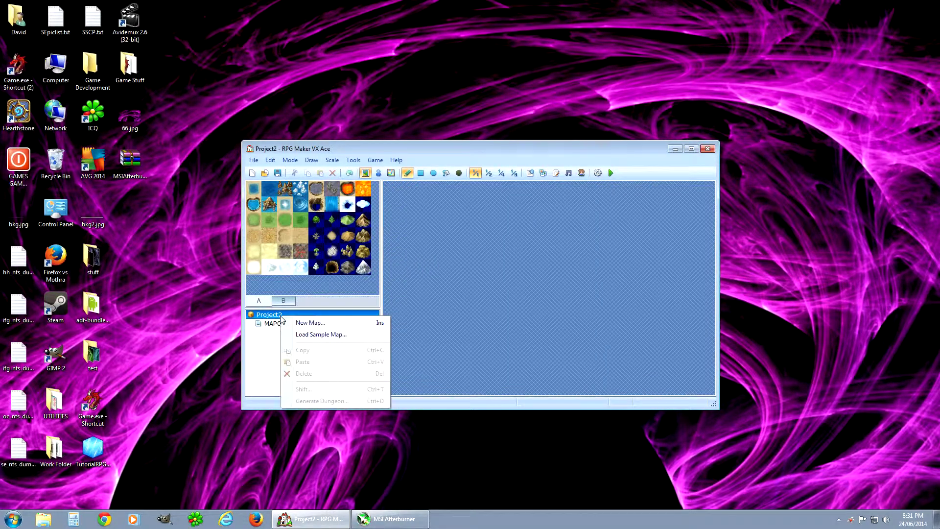
left_click(310, 323)
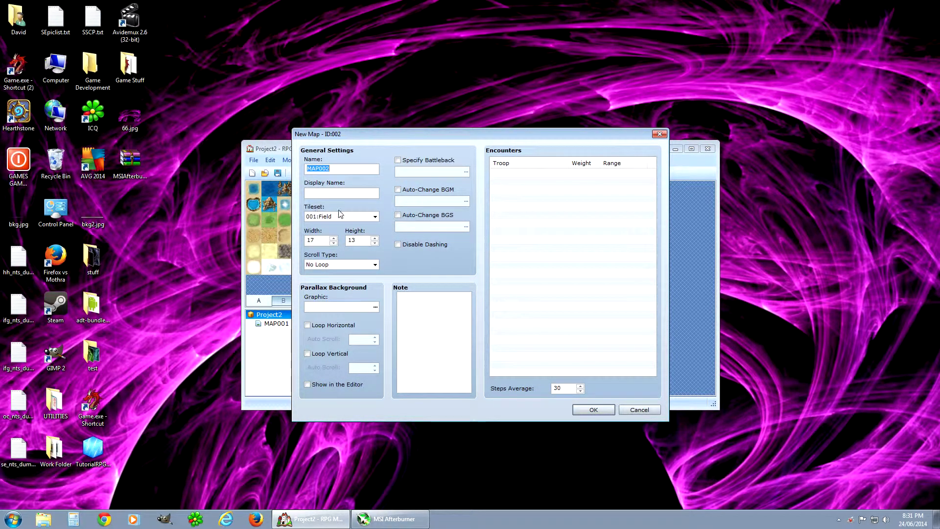
left_click(375, 216)
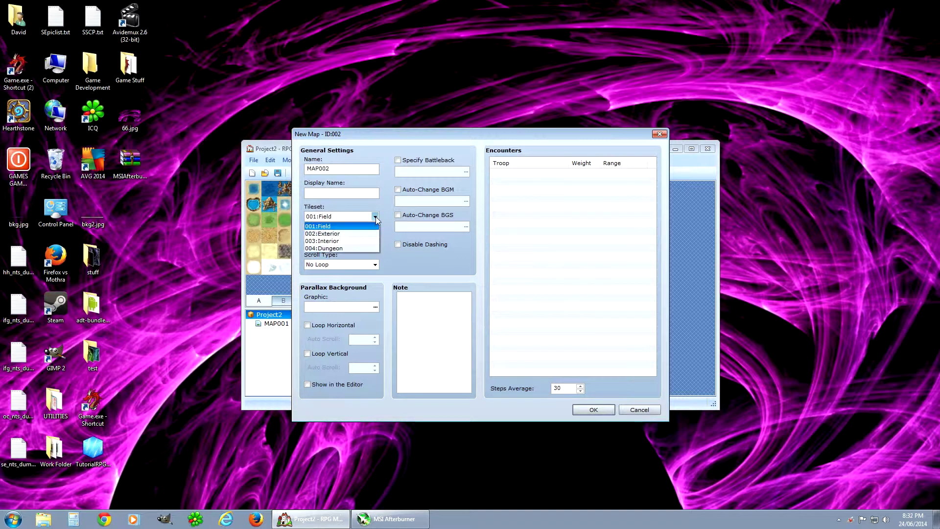
left_click(335, 241)
left_click(606, 410)
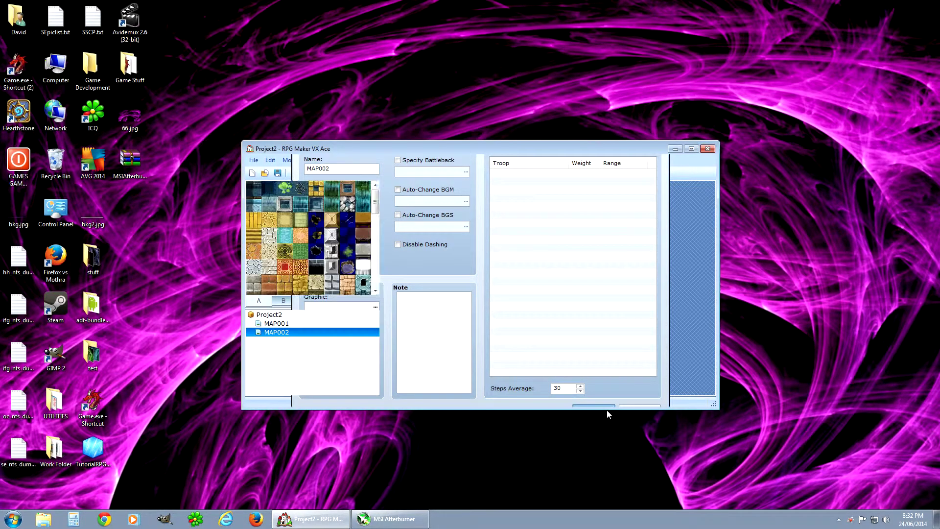
- Compare the tiles available in MAP001 and MAP002, and paint an irregular yellow floor area in the middle of MAP002
left_click(283, 323)
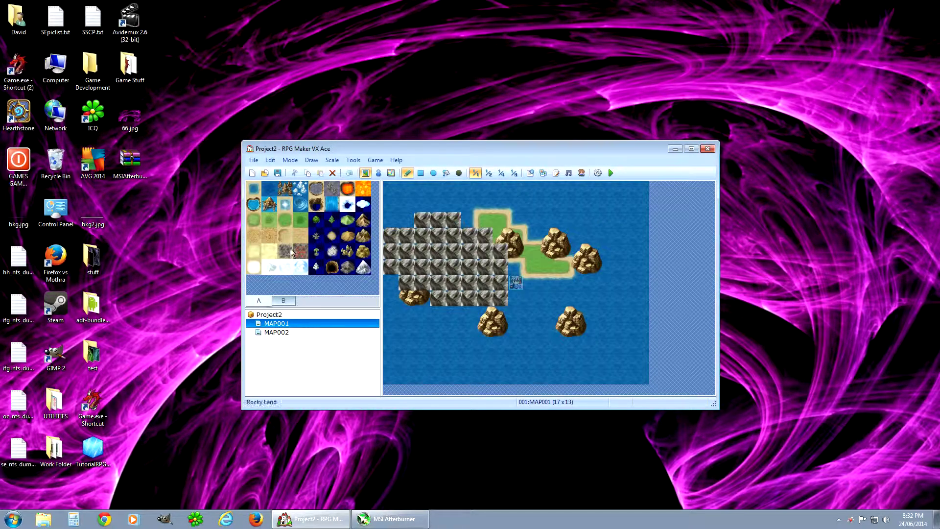
left_click(281, 333)
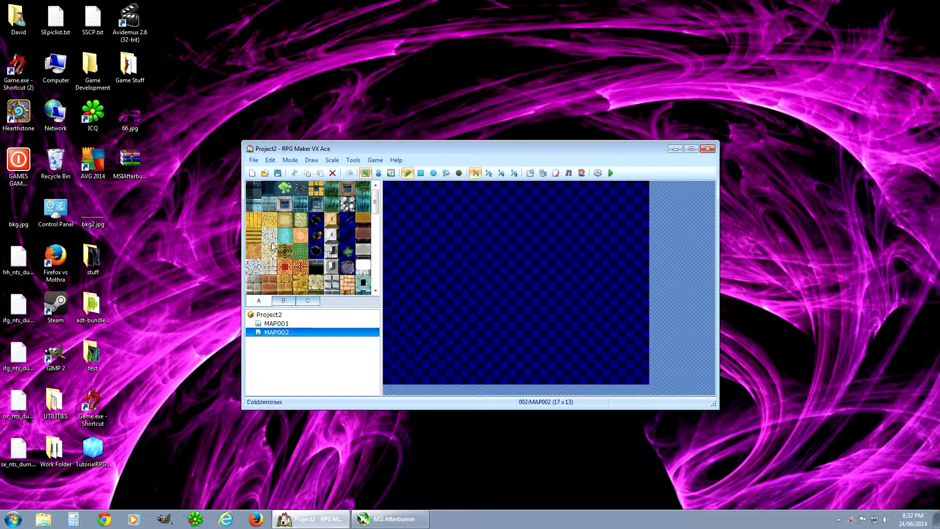
left_click(269, 219)
left_click(471, 235)
mouse_move(473, 236)
left_mouse_down()
mouse_move(565, 304)
mouse_move(461, 267)
mouse_move(479, 260)
mouse_move(469, 247)
mouse_move(552, 260)
mouse_move(558, 283)
mouse_move(511, 284)
mouse_move(553, 299)
mouse_move(489, 301)
left_mouse_up()
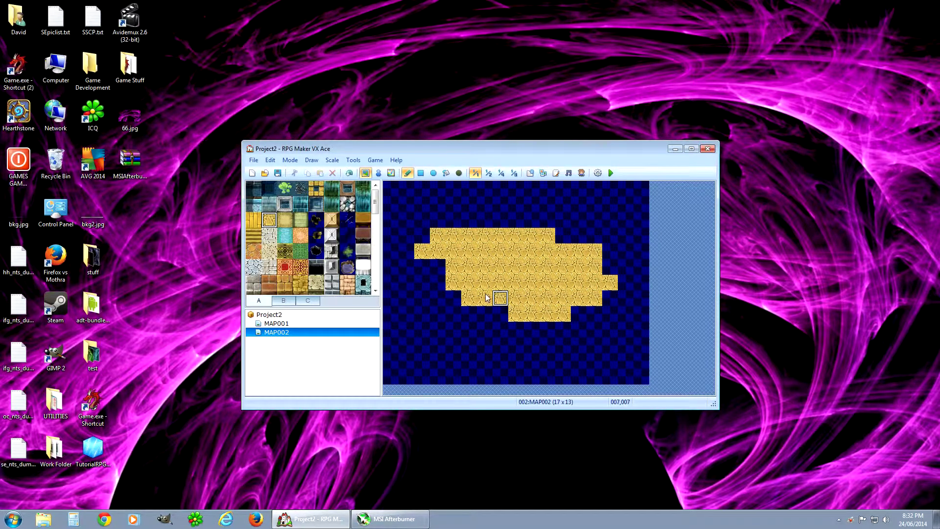
- Place a four-by-two block of closet, shelf and wine rack tiles at the east side of MAP002's yellow floor
left_click(283, 300)
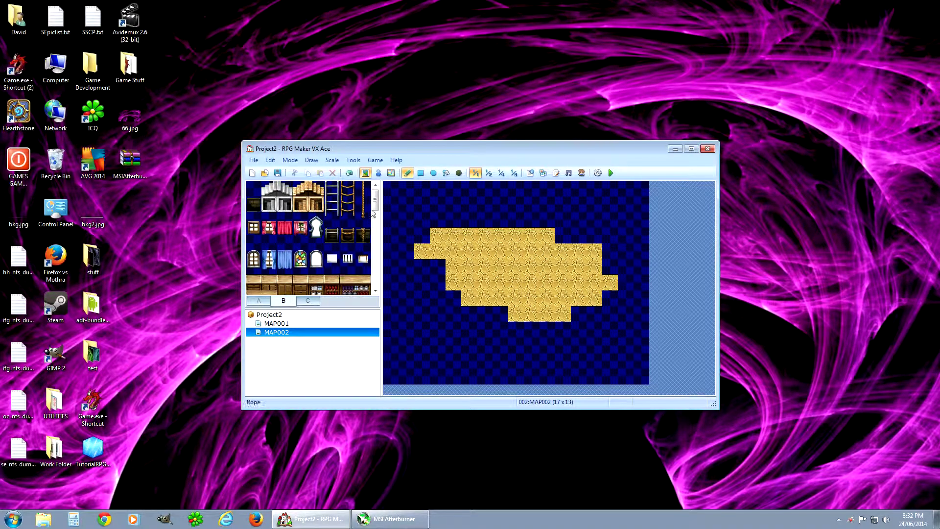
scroll(307, 222, "down", 2)
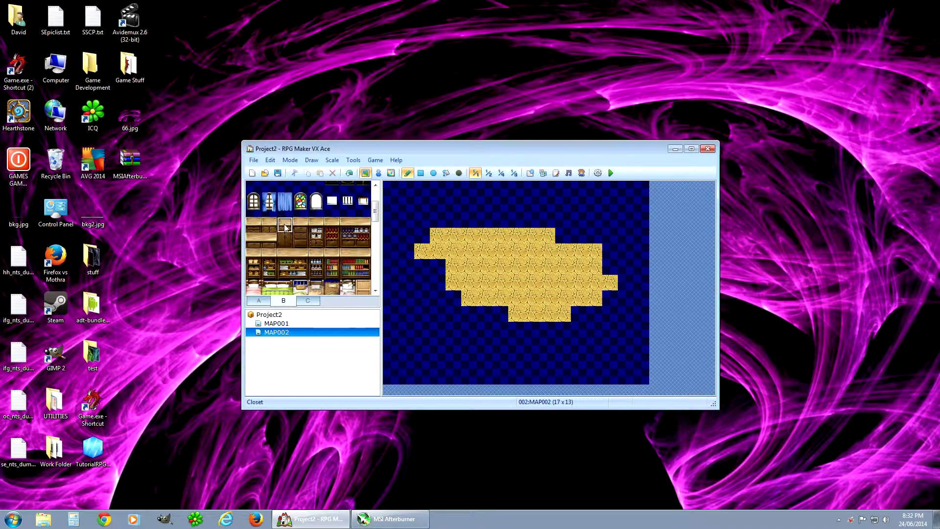
left_click_drag(285, 225, 333, 243)
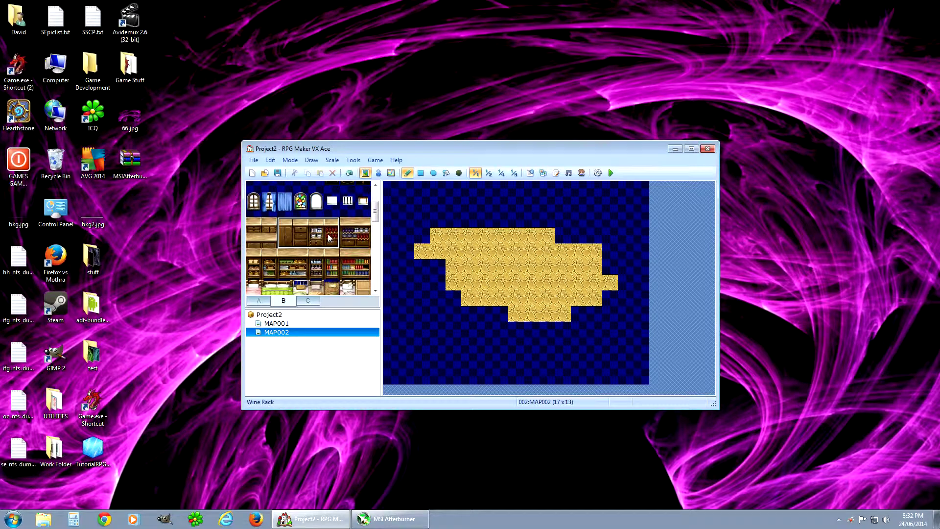
left_click(543, 250)
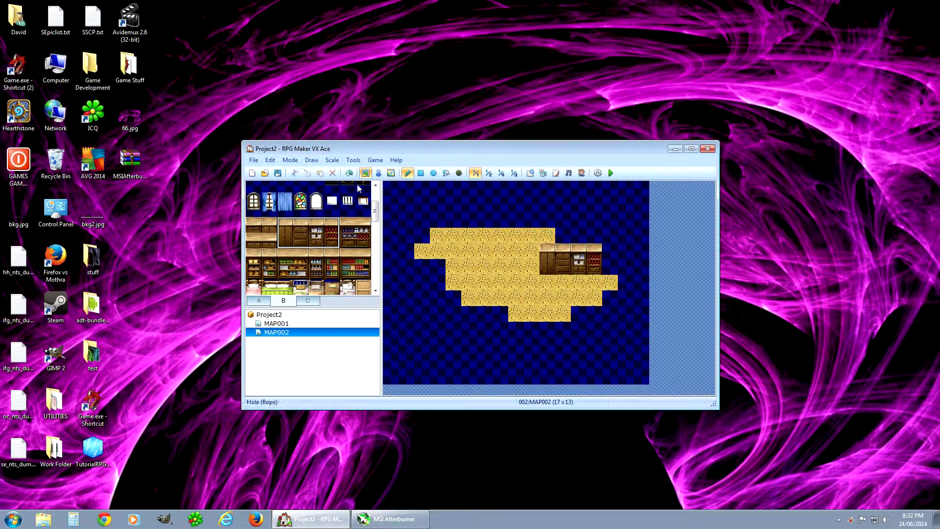
- Place five cakes on MAP002, scattered over the yellow floor and the empty area around it
left_click(308, 300)
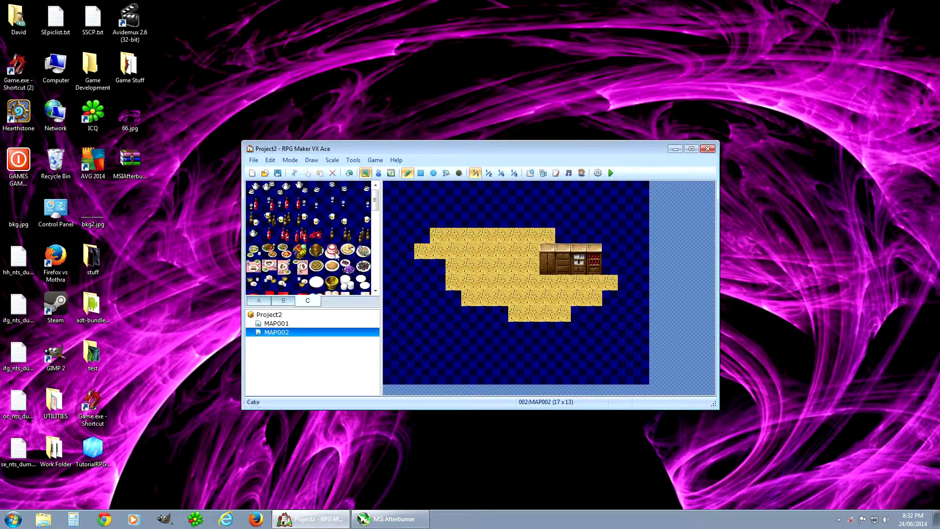
left_click(422, 282)
left_click(469, 266)
left_click(485, 313)
left_click(500, 346)
left_click(548, 329)
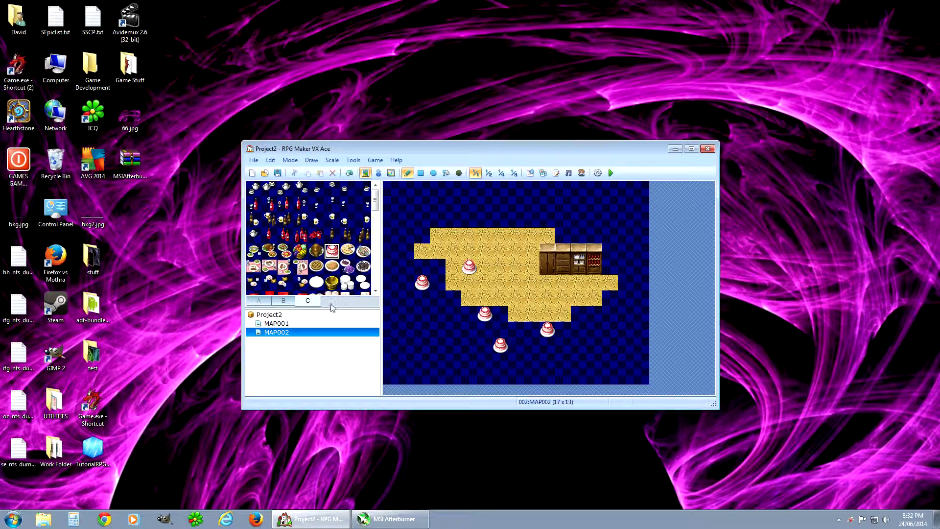
- Review the tileset options in MAP002's map properties and cancel the dialog
left_click(276, 301)
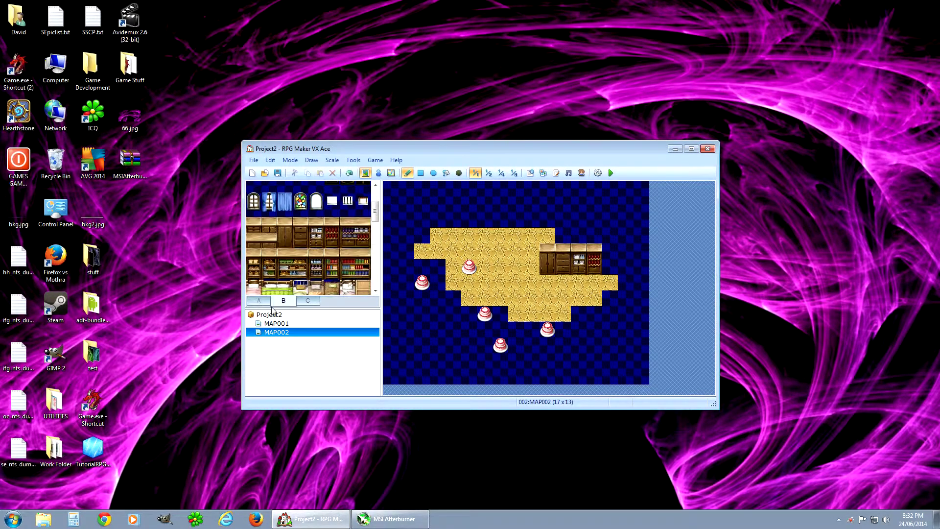
left_click(267, 303)
right_click(278, 335)
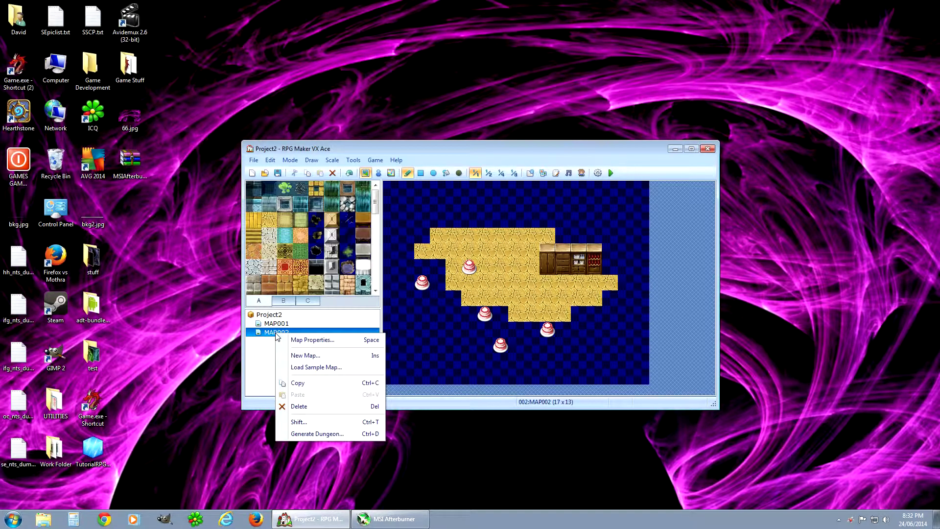
left_click(296, 339)
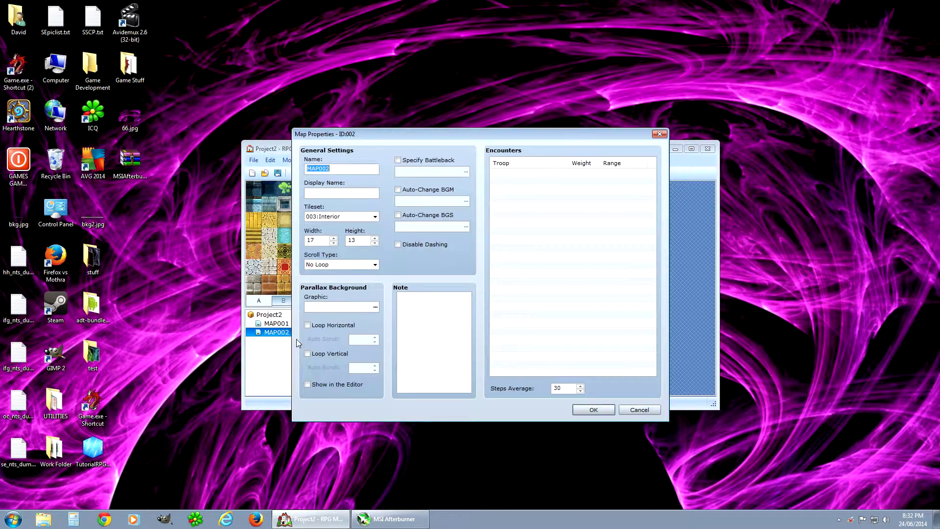
left_click(364, 218)
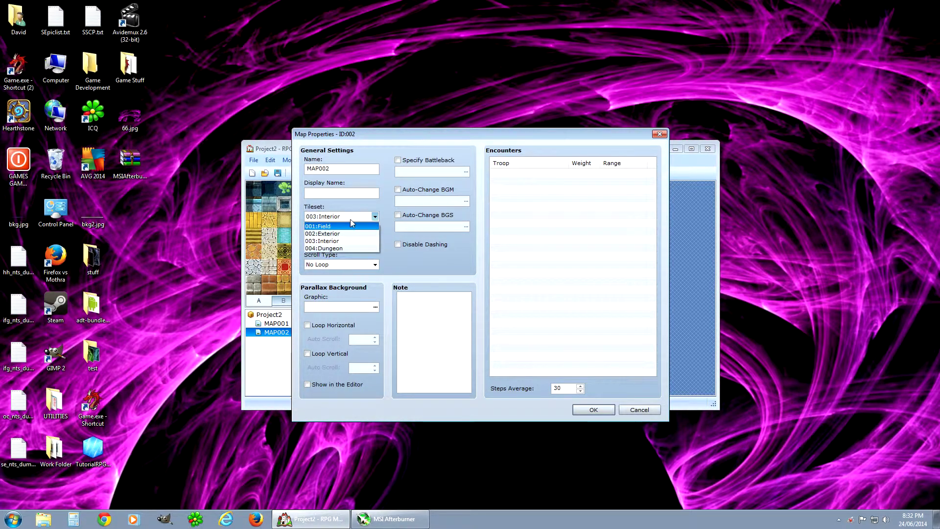
left_click(633, 414)
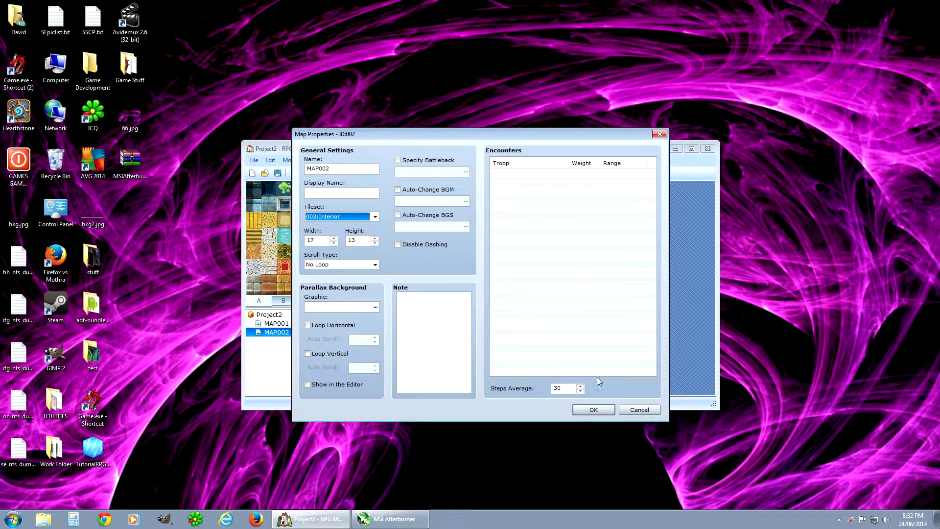
left_click(632, 409)
- Open the Tilesets section of the project's database
left_click(355, 161)
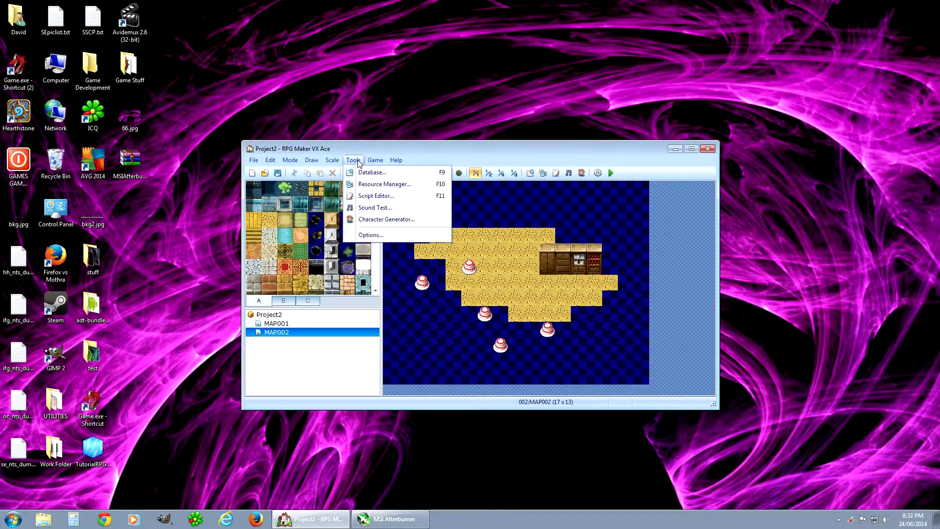
left_click(380, 174)
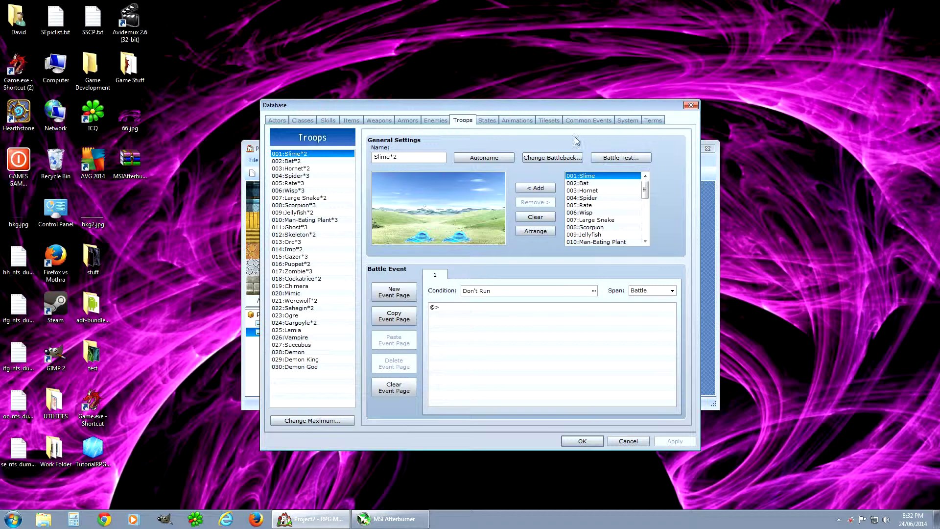
left_click(549, 121)
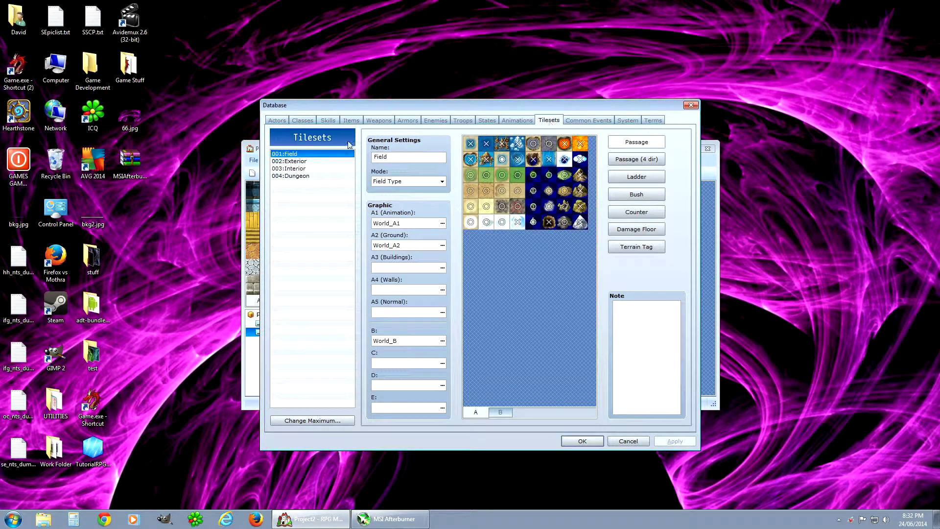
- Examine the graphics and tiles assigned to the Exterior, Interior and Dungeon tilesets
left_click(294, 162)
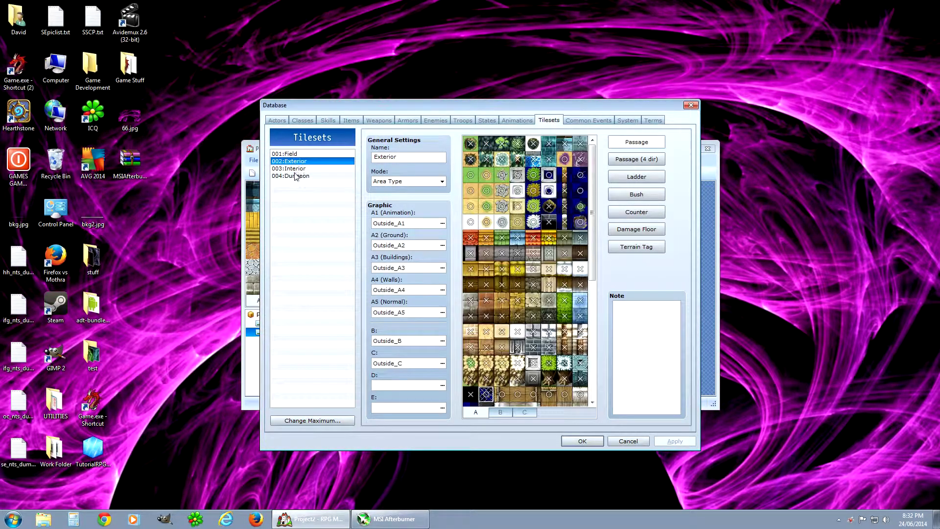
left_click_drag(593, 211, 601, 319)
left_click(306, 168)
left_click(306, 176)
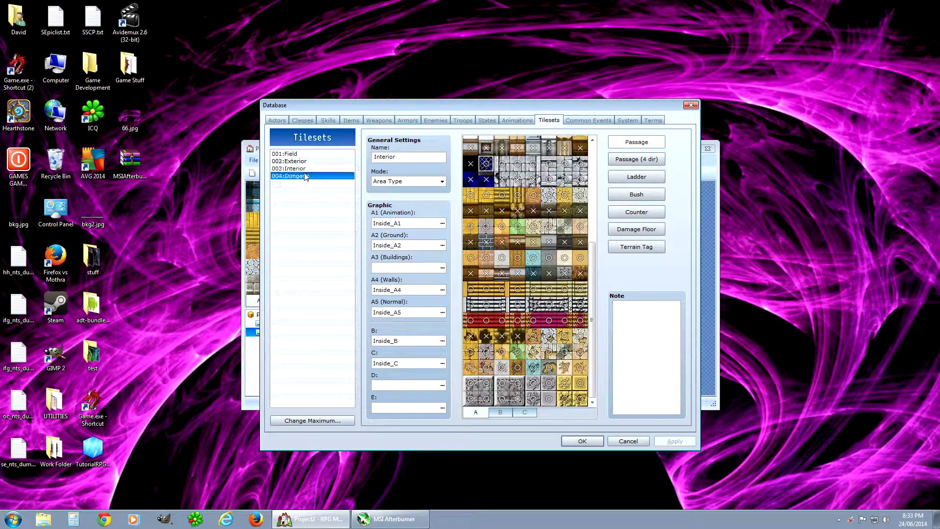
left_click(302, 161)
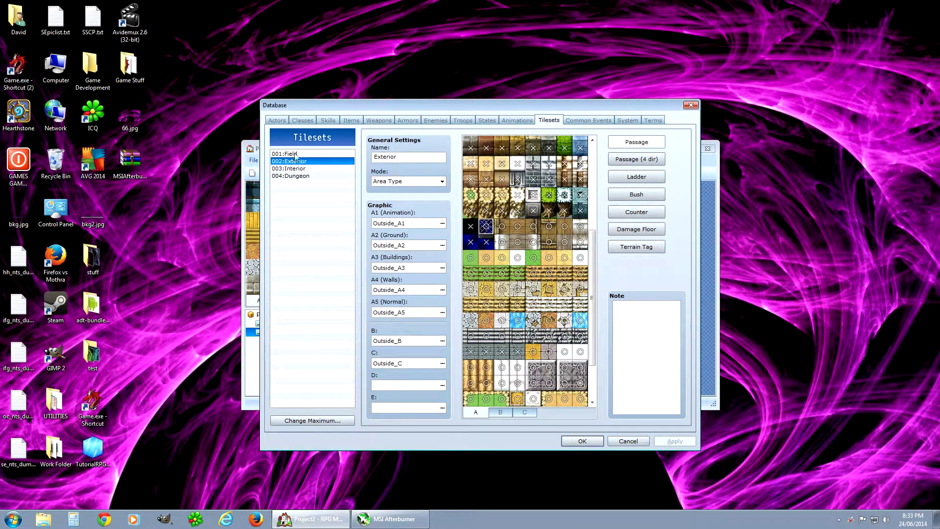
left_click(296, 177)
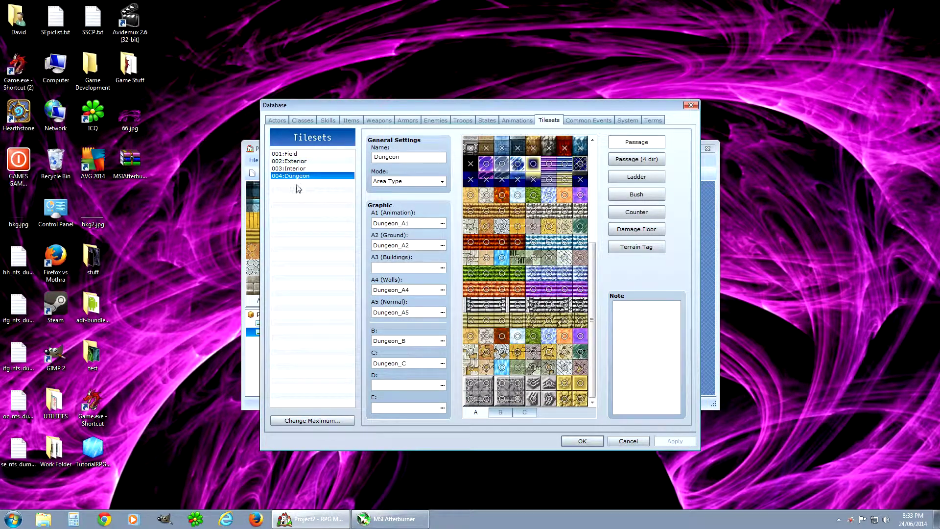
- Set the maximum number of tilesets to 15
left_click(321, 422)
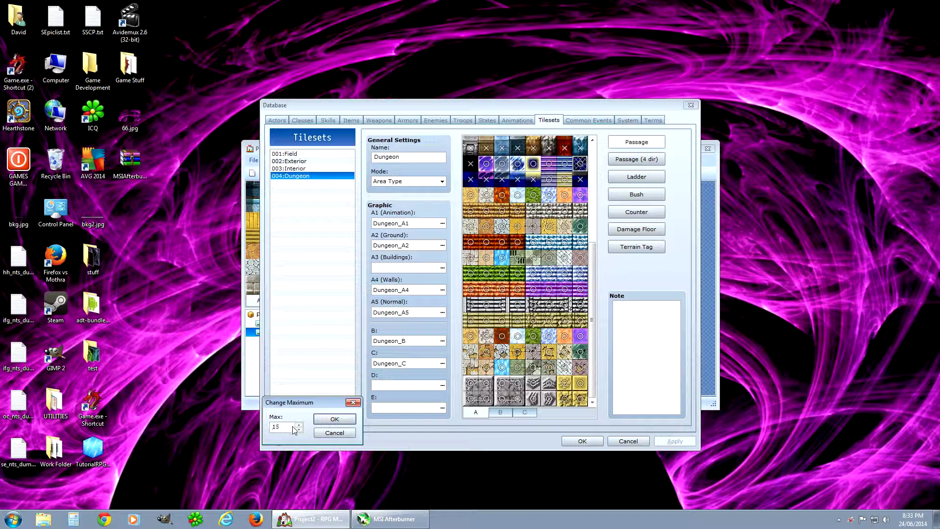
left_click(334, 419)
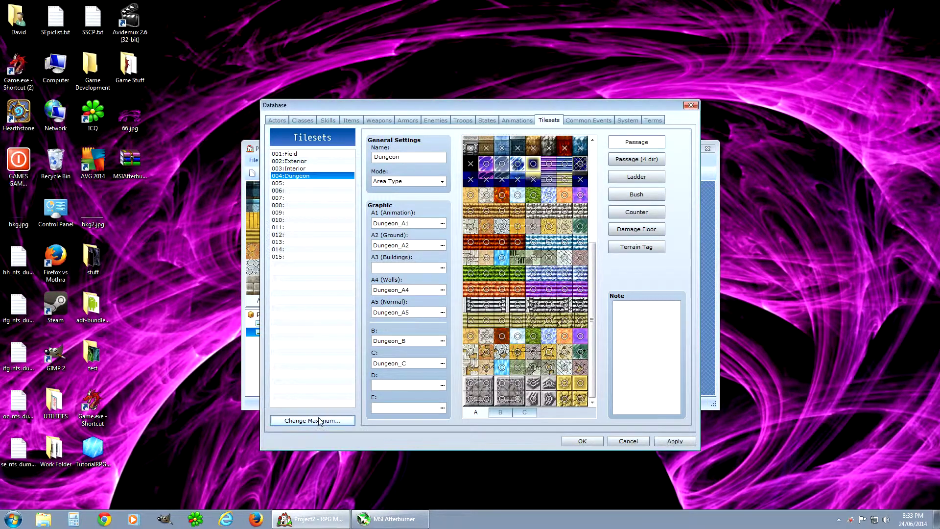
- Name the empty tileset 006 testtile
left_click(304, 190)
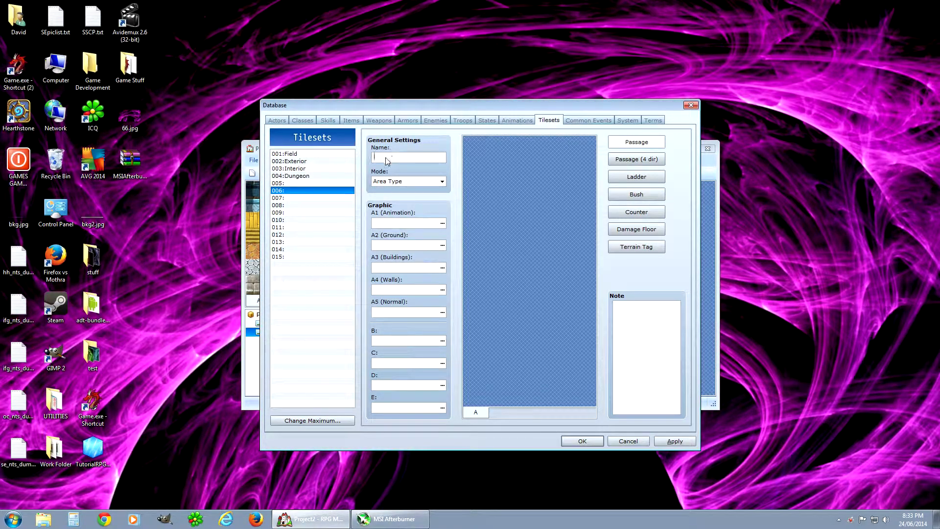
type("testtile")
- Compare the mode settings of the Field, Exterior, Interior, Dungeon and testtile tilesets, including the mode options available for Field
left_click(294, 154)
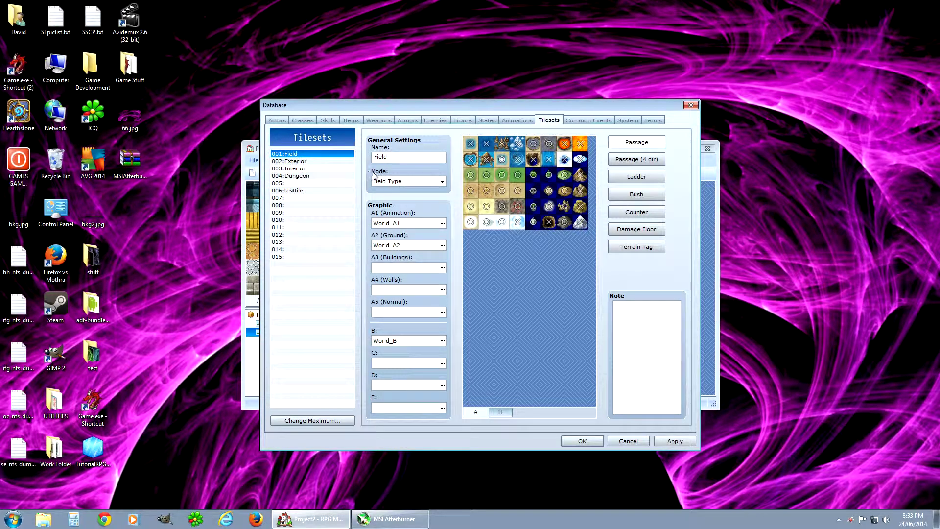
left_click(392, 180)
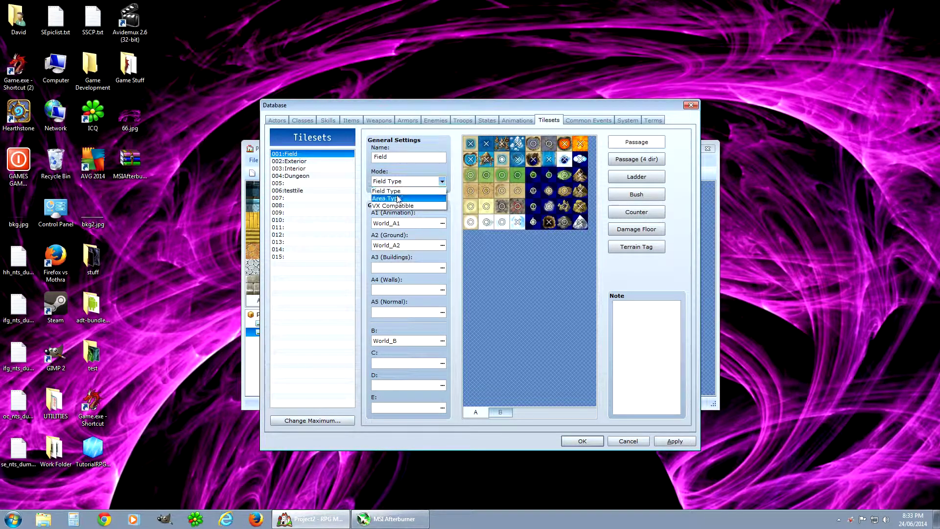
left_click(392, 191)
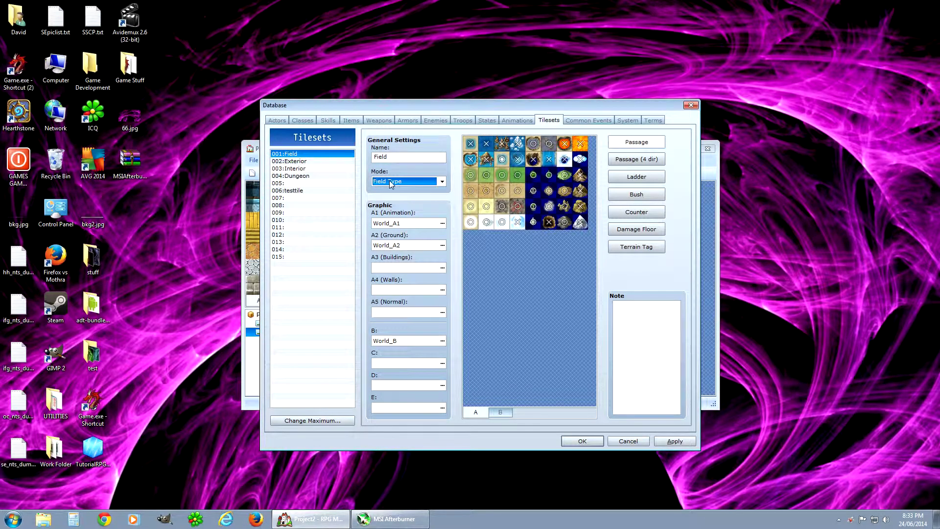
left_click(302, 169)
left_click(301, 161)
left_click(301, 175)
left_click(301, 168)
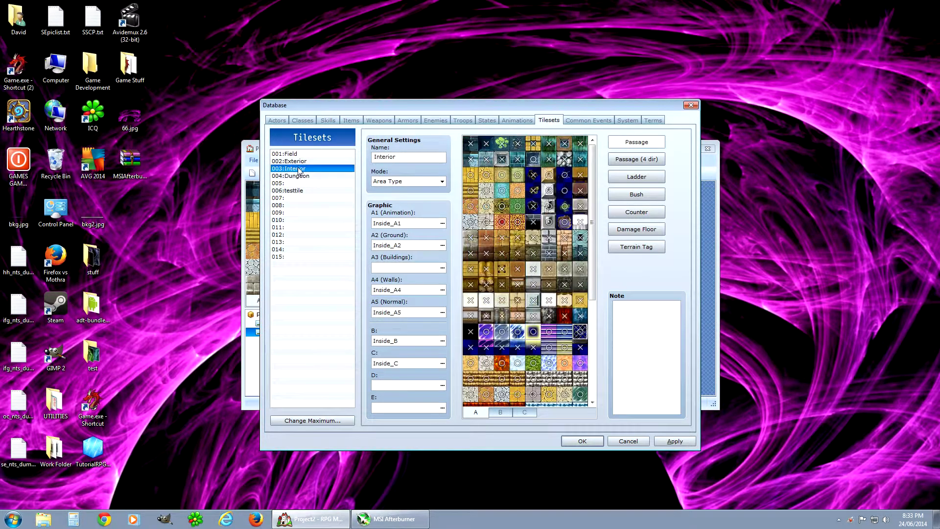
left_click(301, 162)
left_click(300, 176)
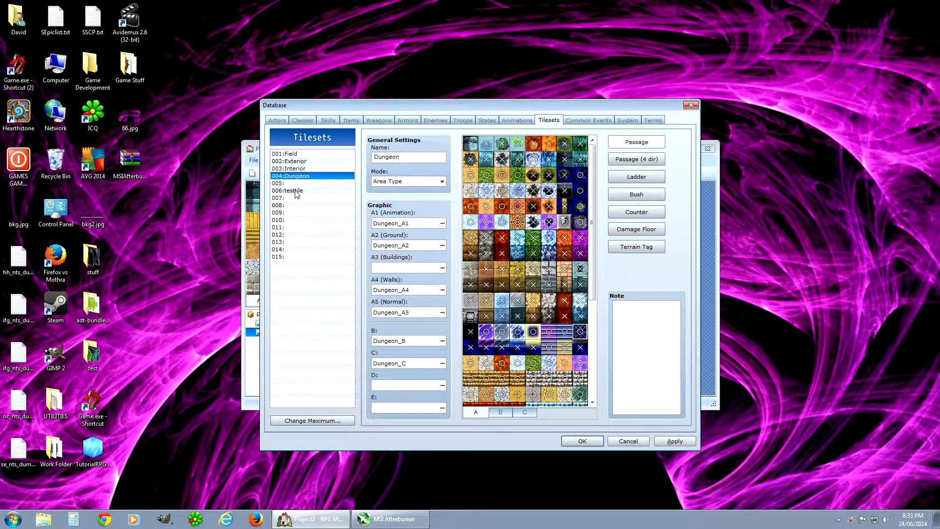
left_click(297, 191)
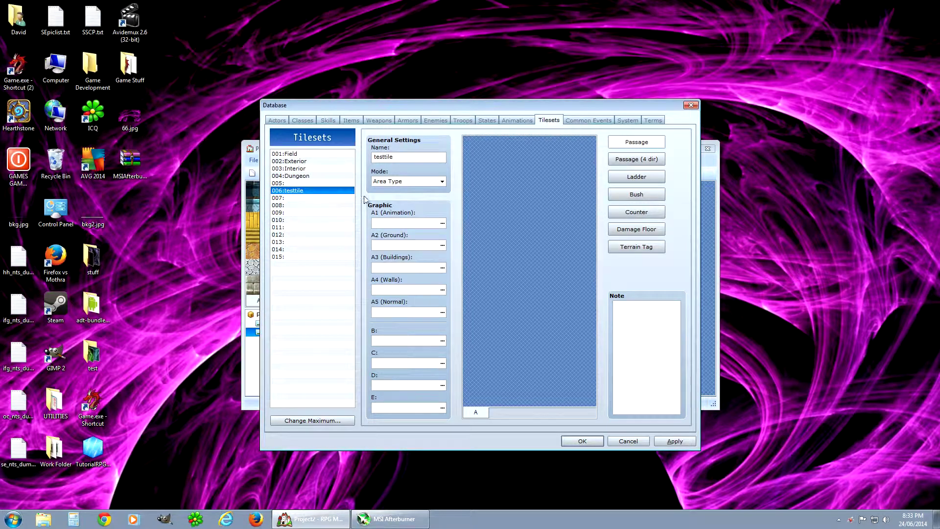
left_click(291, 154)
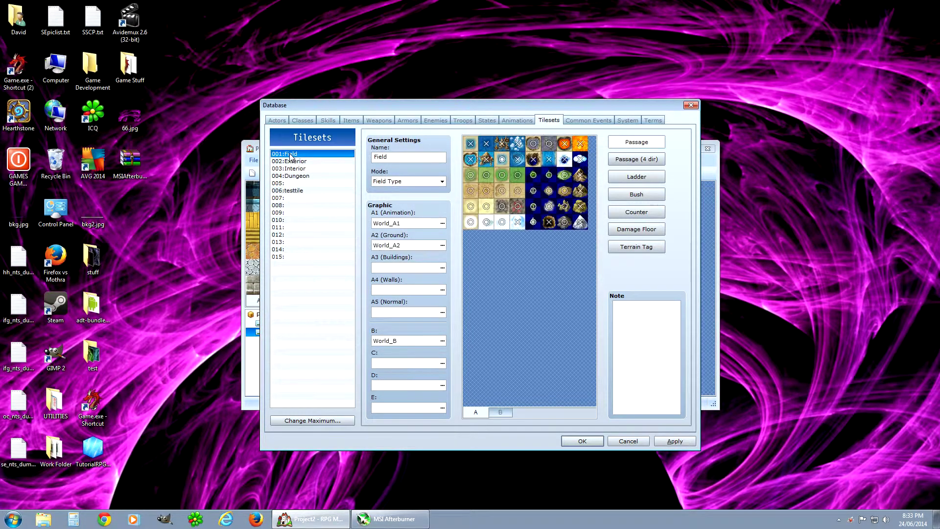
left_click(294, 162)
- Assign Inside_A1 as the A1 (Animation) graphic and Inside_A2 as the A2 (Ground) graphic of the testtile tileset
left_click(297, 191)
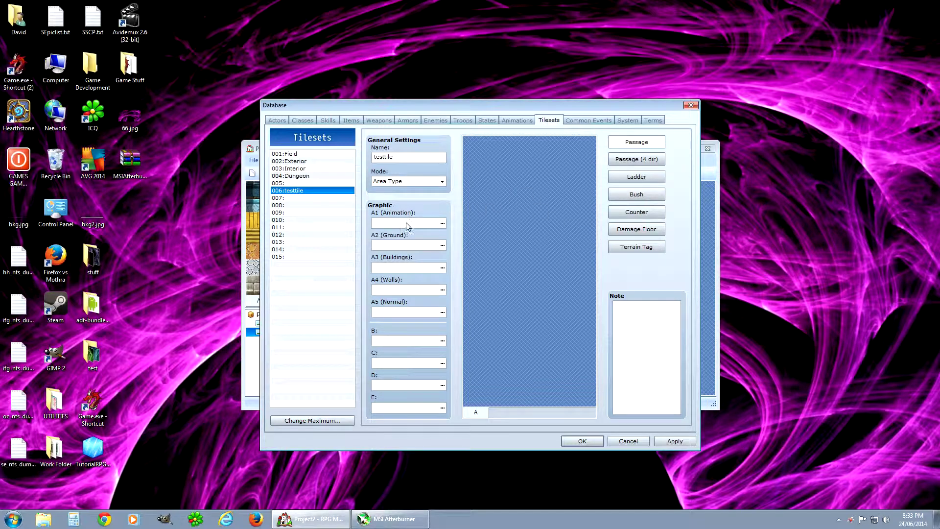
left_click(442, 224)
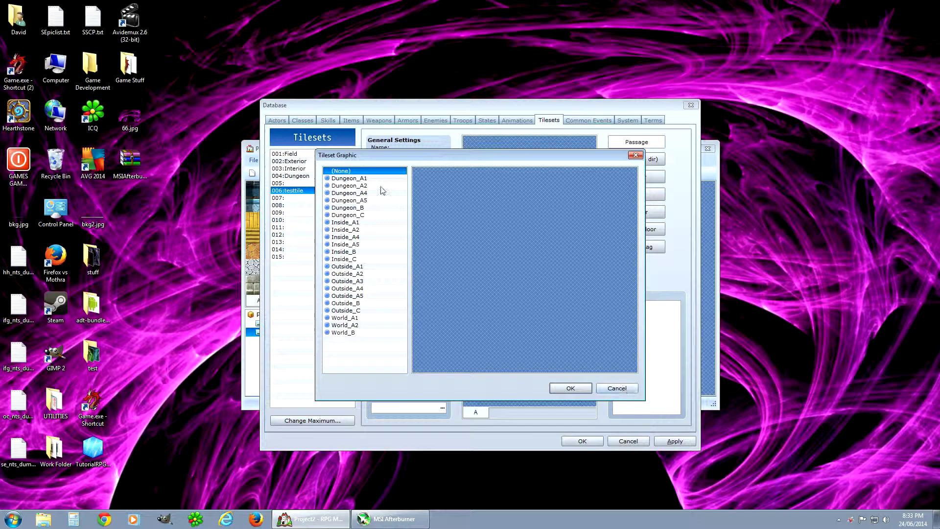
left_click(345, 223)
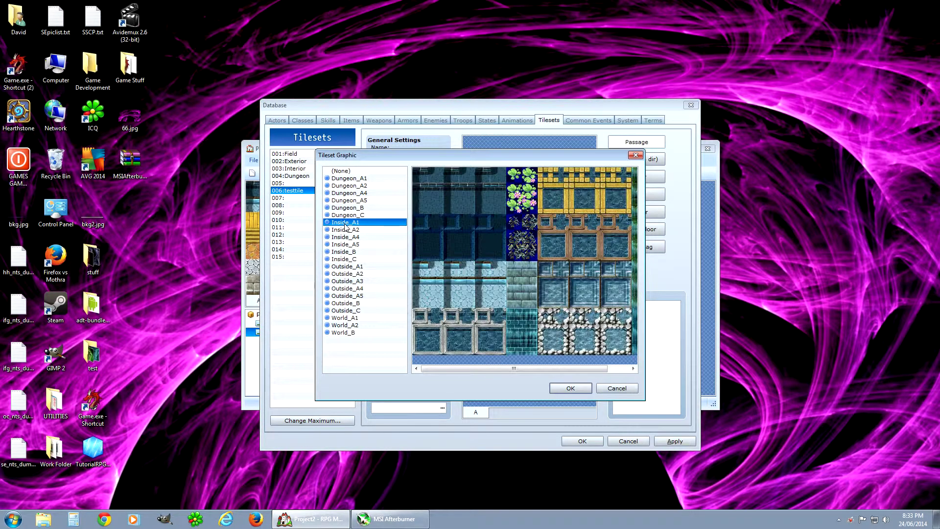
left_click(569, 388)
left_click(443, 245)
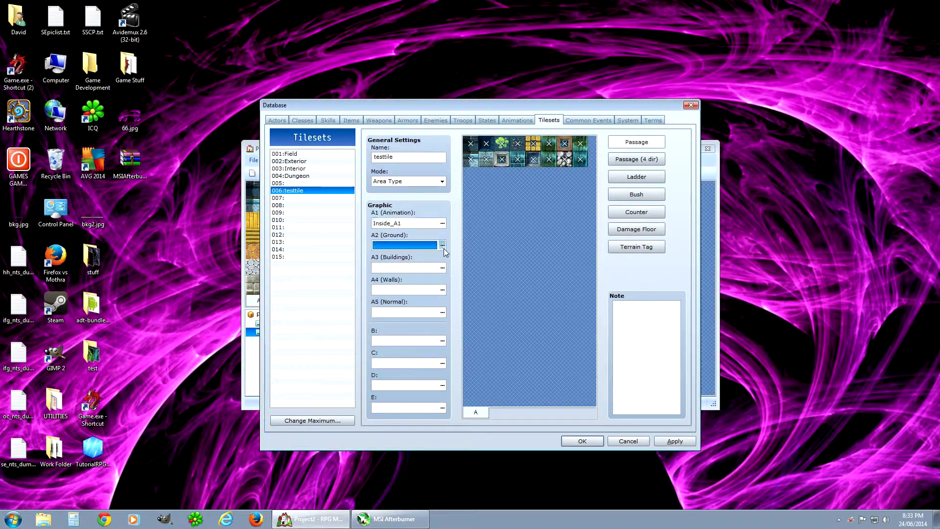
left_click(353, 230)
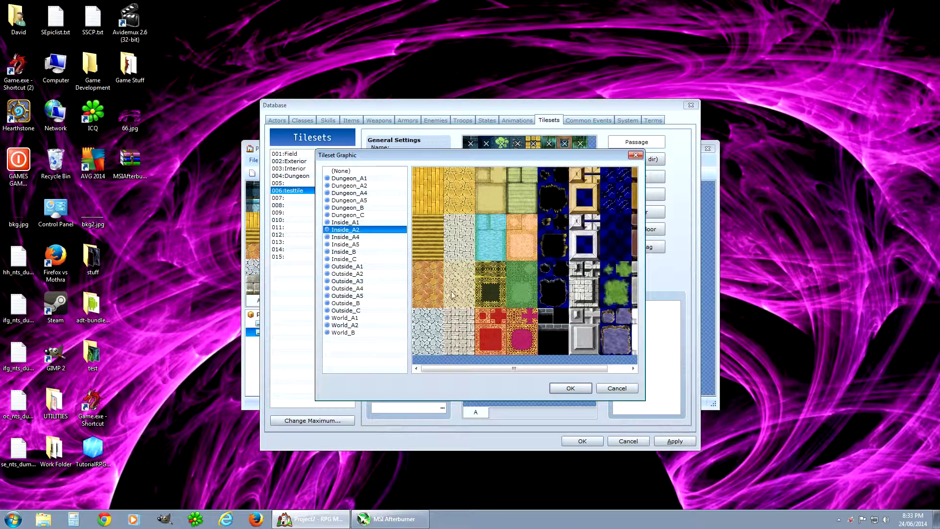
left_click(571, 388)
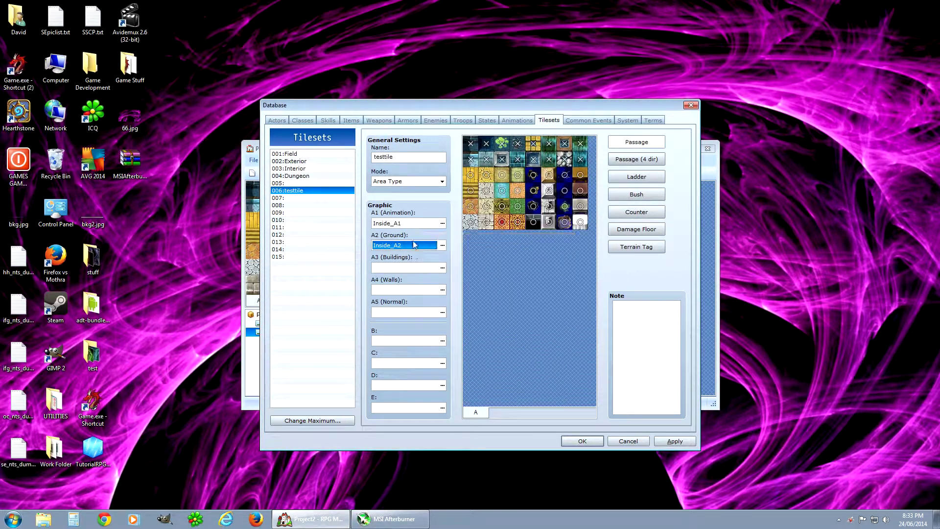
- Assign Outside_A3 as the A3 (Buildings) graphic of the testtile tileset
left_click(442, 268)
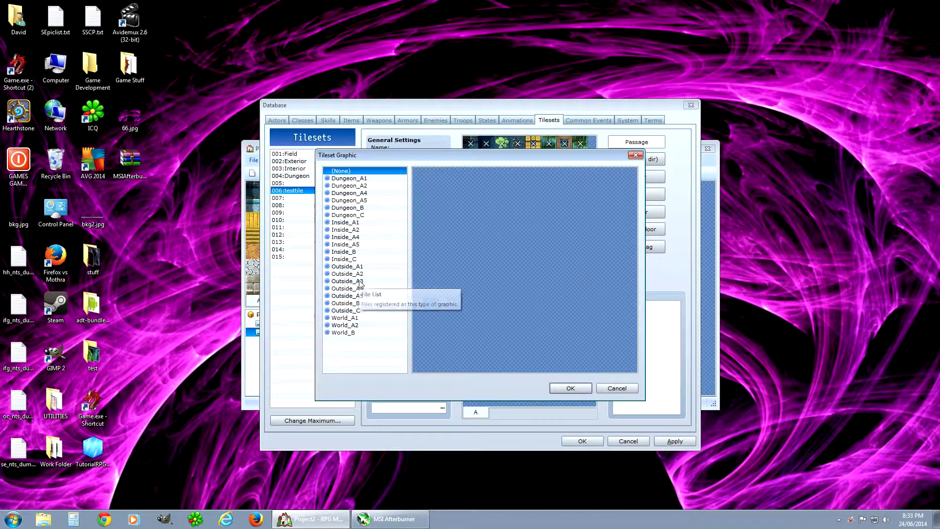
left_click(360, 283)
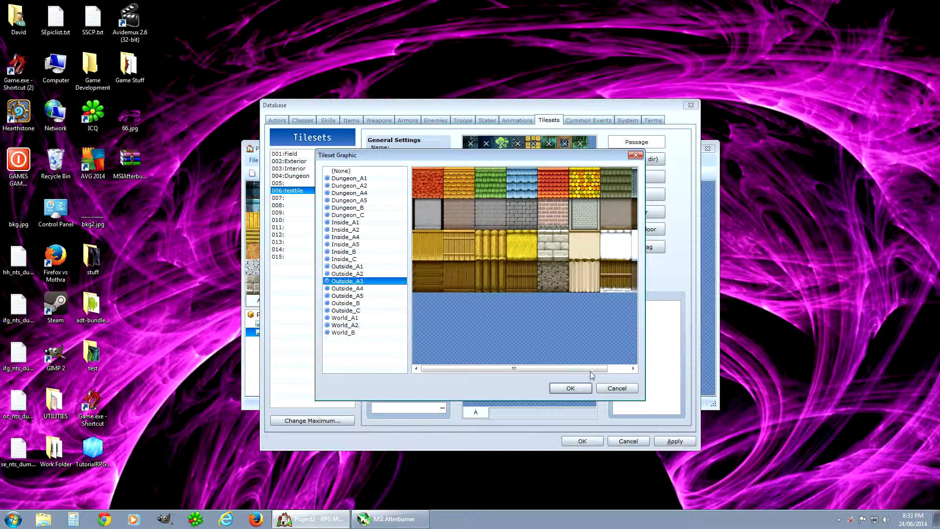
left_click(571, 388)
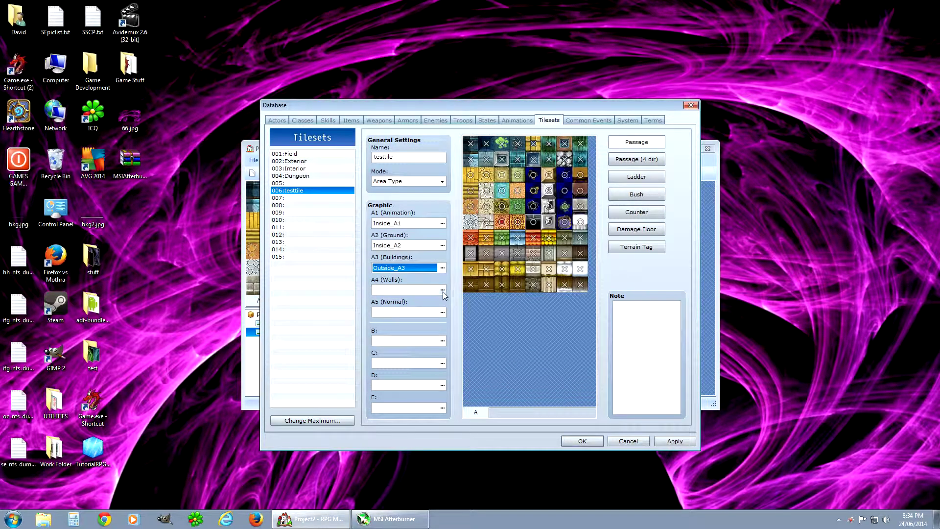
- Preview several World and Outside graphics for testtile's B slot and assign Outside_C to it
left_click(442, 342)
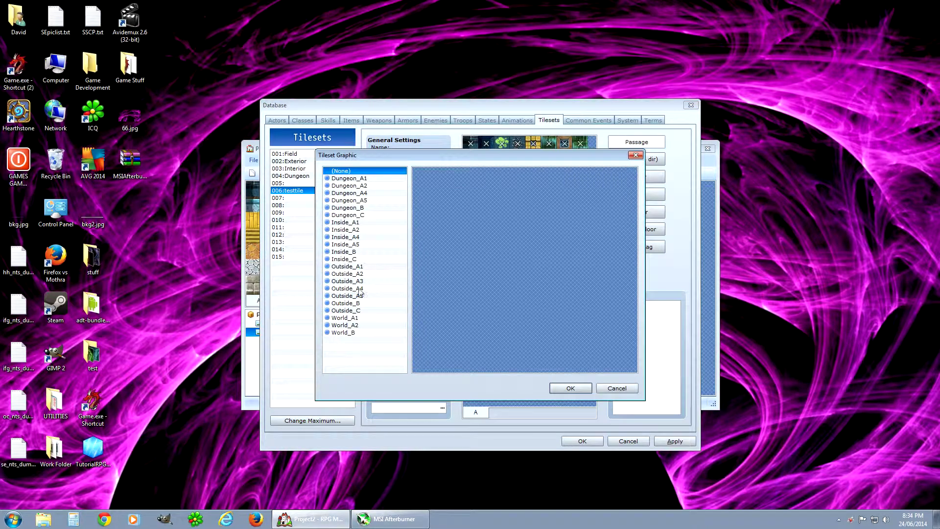
left_click(347, 200)
left_click(348, 325)
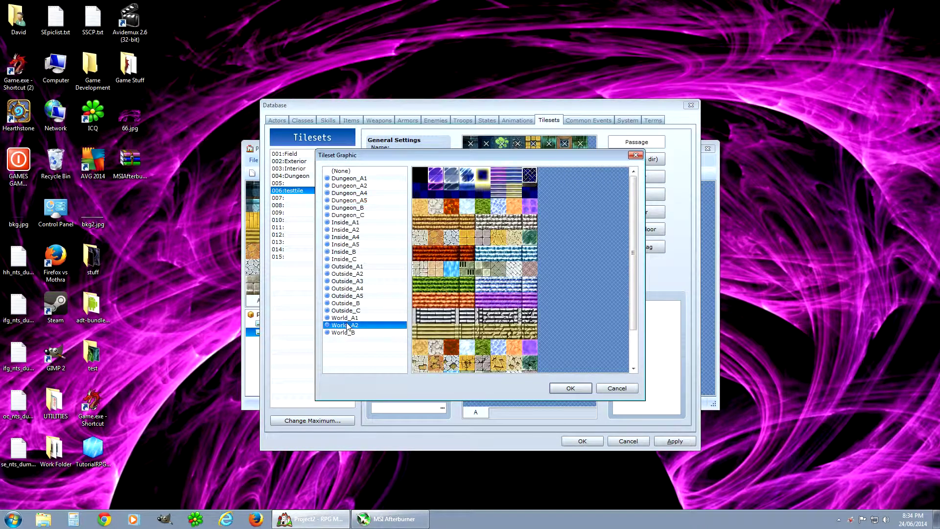
left_click(350, 318)
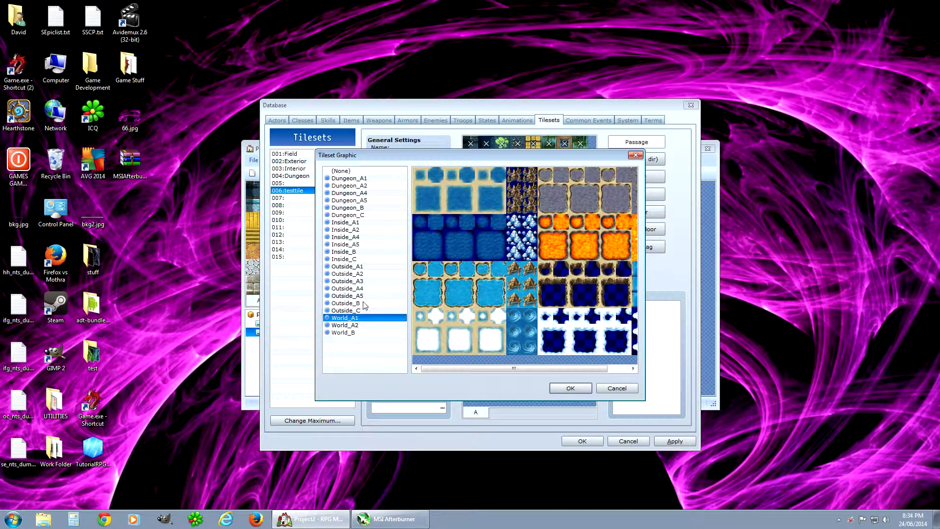
left_click(365, 304)
left_click(365, 311)
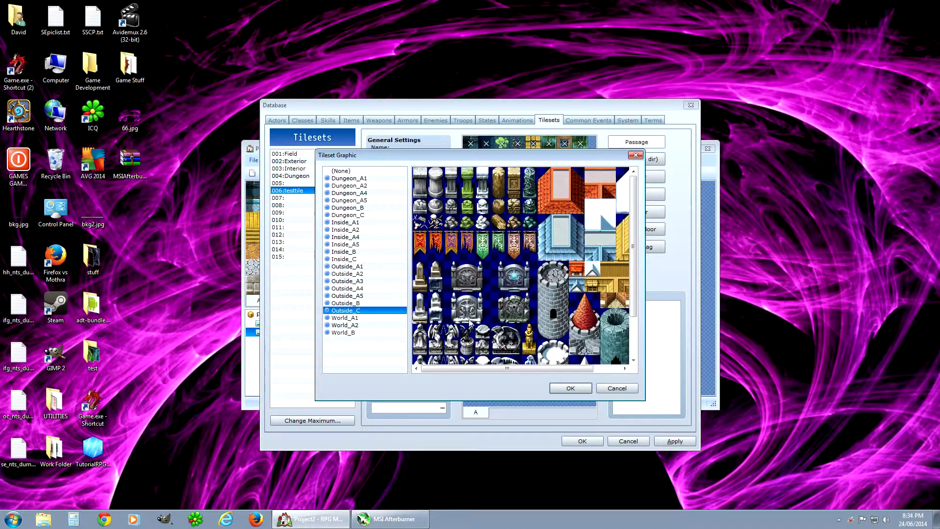
left_click(570, 387)
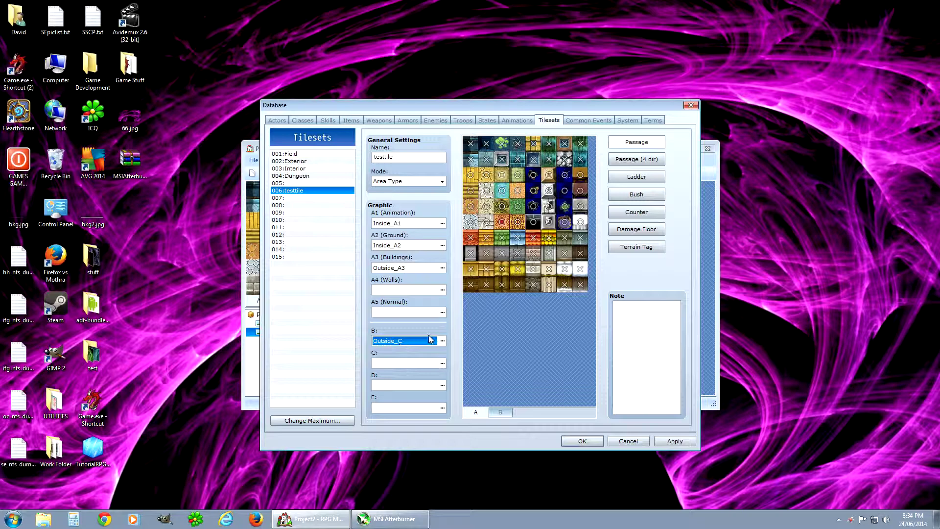
- Preview several Inside graphics for testtile's C slot and assign Inside_A5 to it
left_click(443, 363)
left_click(349, 258)
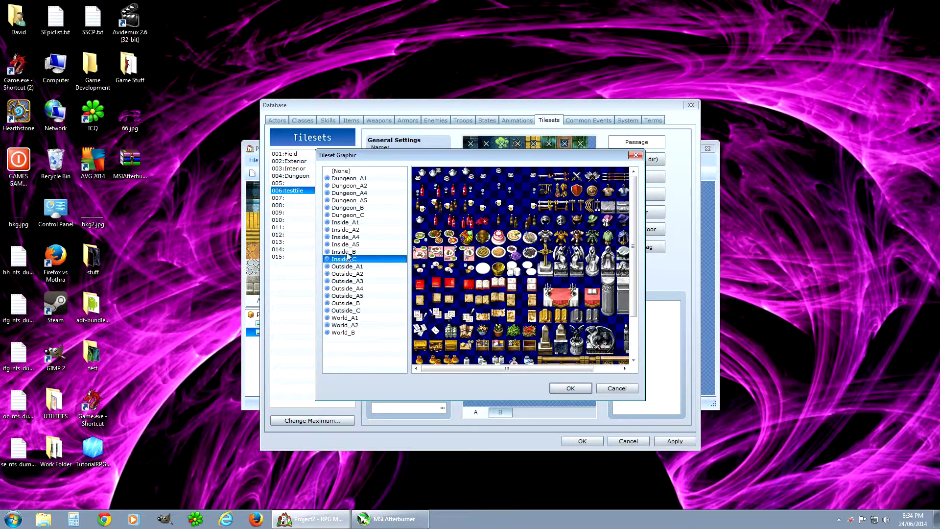
left_click(347, 222)
left_click(353, 237)
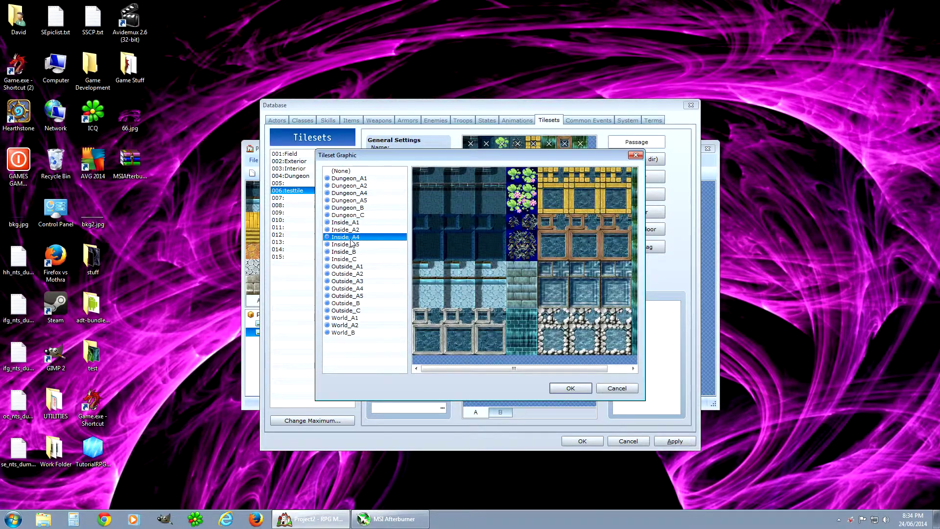
left_click(347, 244)
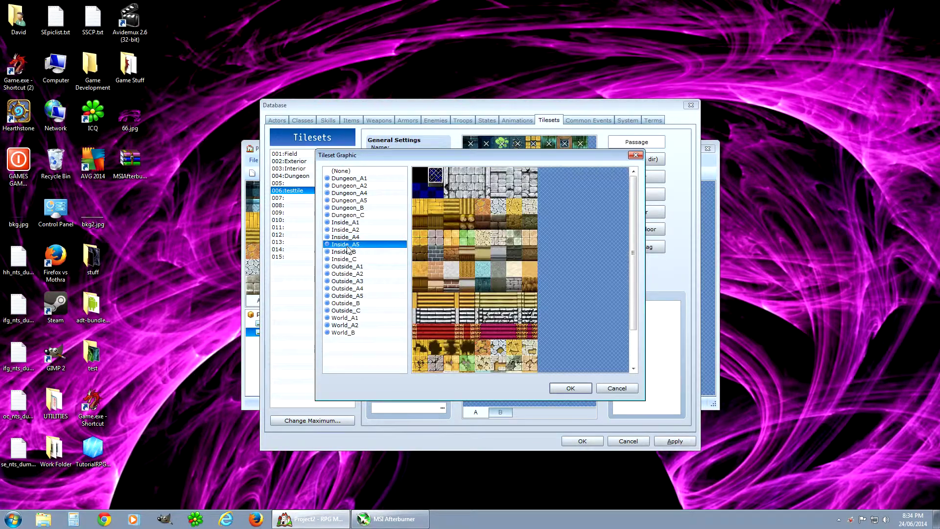
left_click(571, 388)
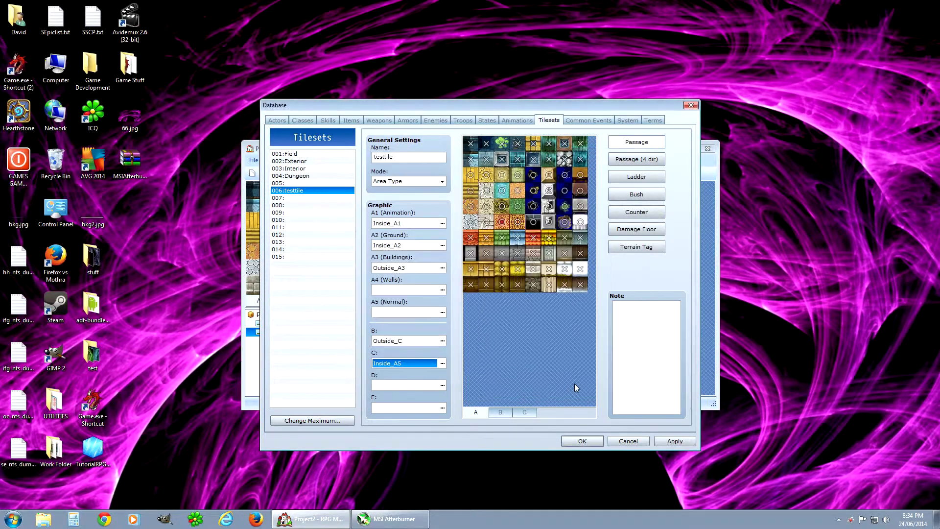
- Review testtile's B and C tiles and the C tiles' passage, four-direction passage, ladder and counter settings
left_click(500, 413)
left_click(523, 413)
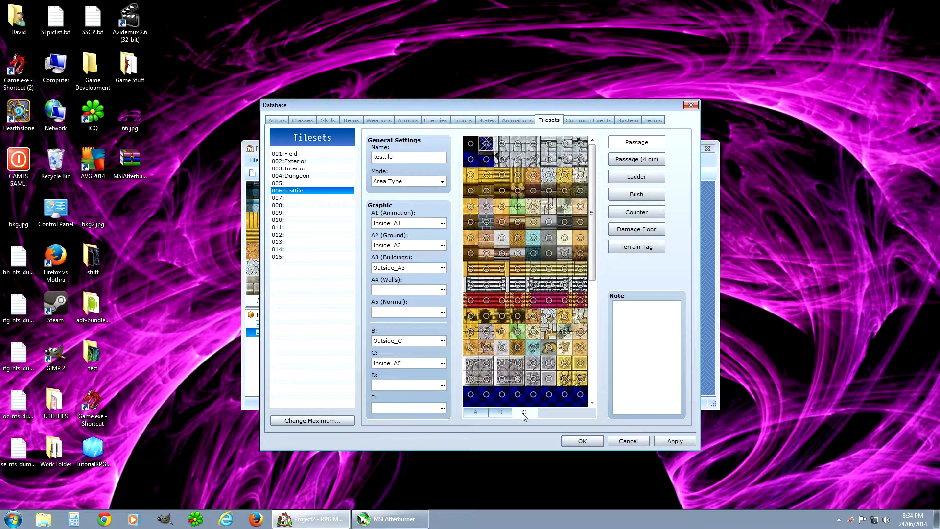
left_click_drag(594, 215, 600, 188)
left_click(636, 159)
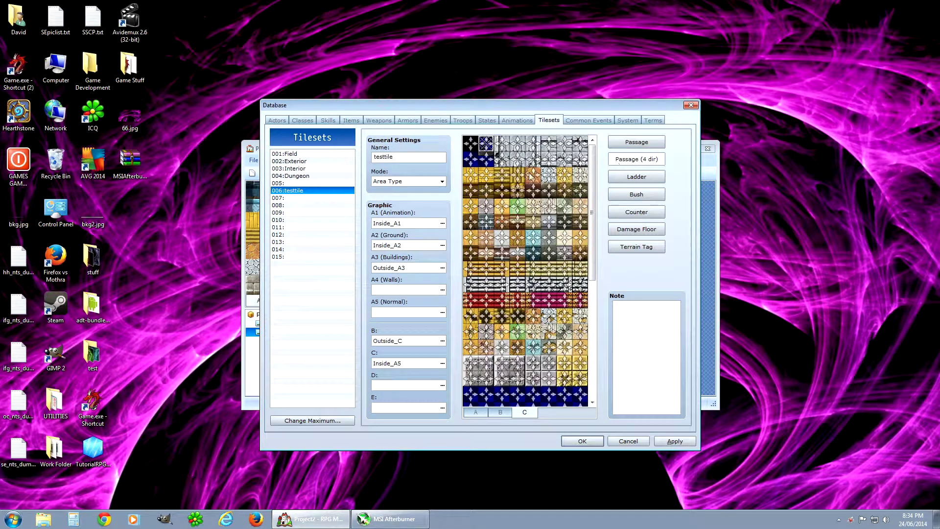
left_click(636, 177)
left_click(636, 212)
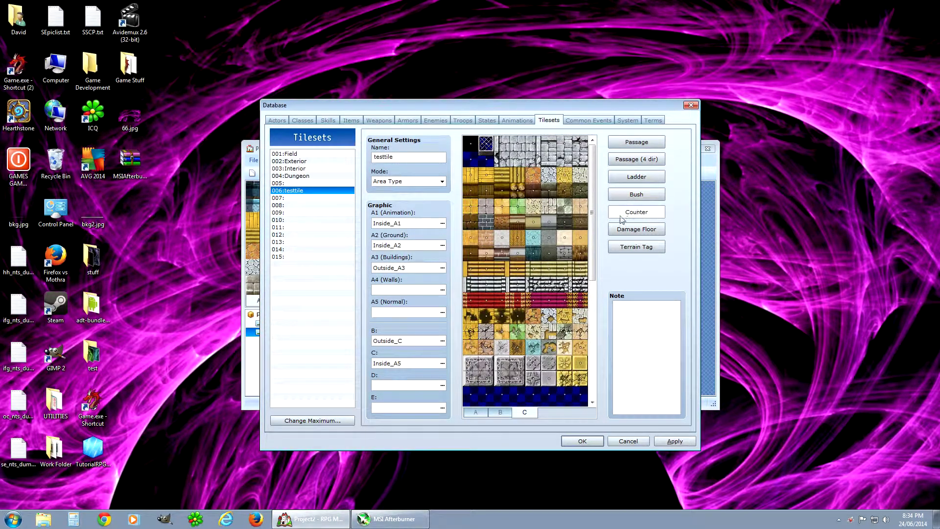
left_click(637, 142)
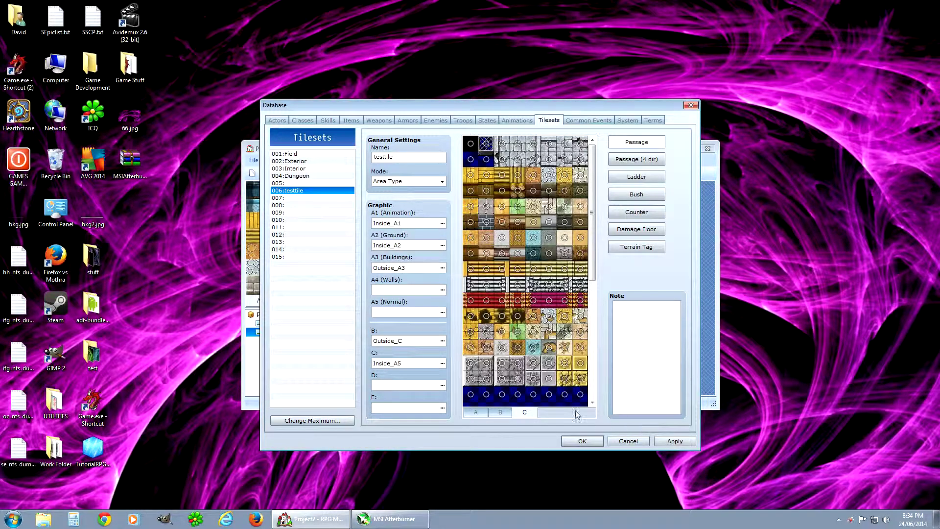
- Assign World_B as testtile's D graphic and check the resulting D and C tile sheets
left_click(438, 386)
left_click(441, 387)
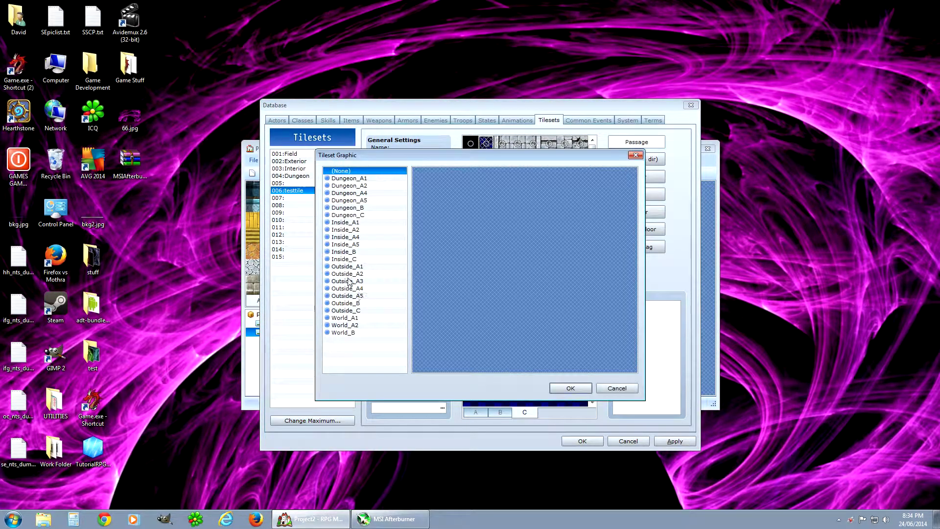
left_click(347, 244)
left_click(342, 251)
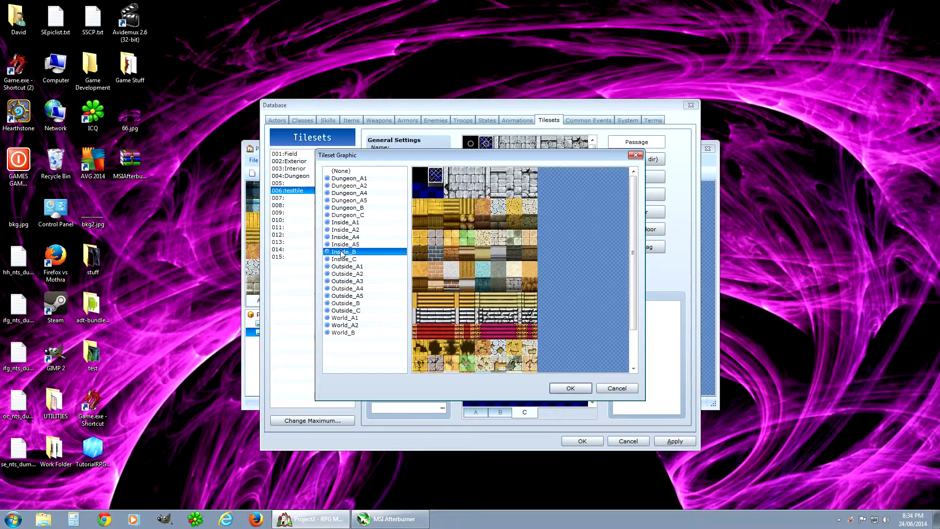
left_click(360, 244)
left_click(365, 332)
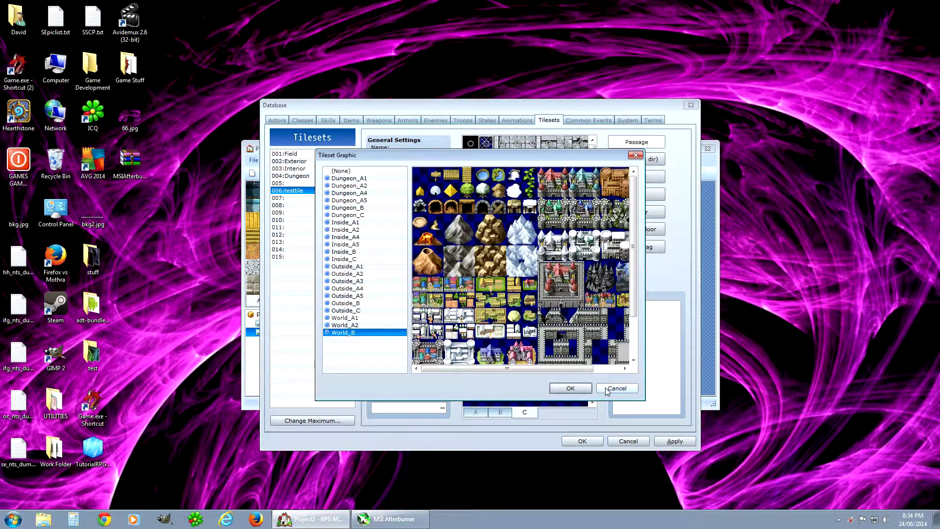
left_click(576, 389)
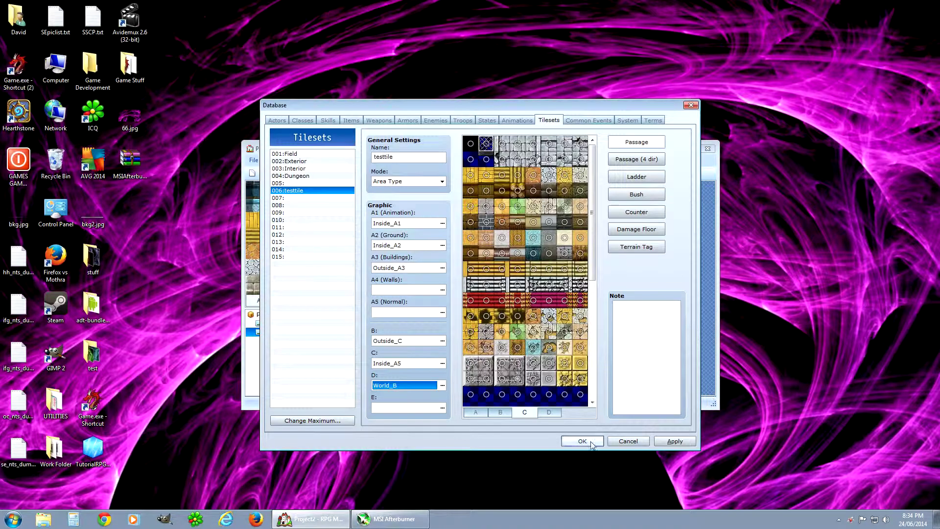
left_click(549, 412)
left_click(525, 412)
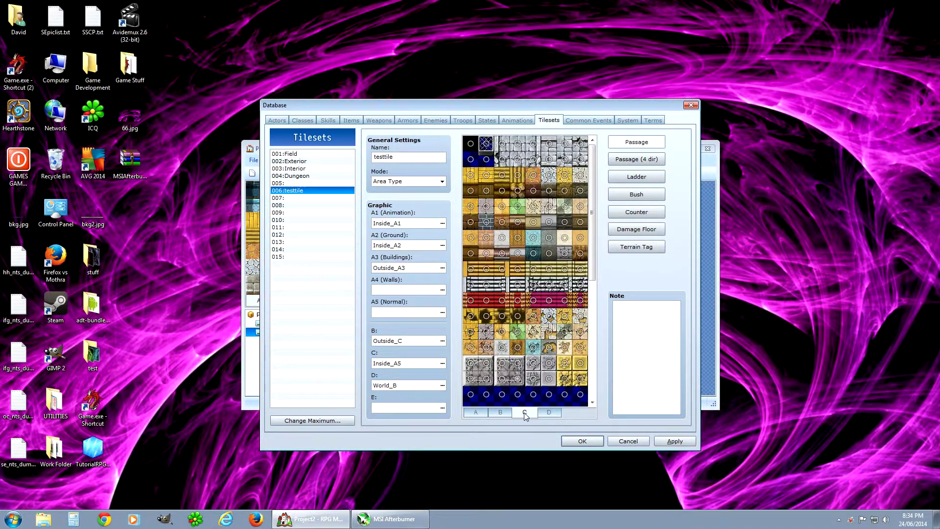
- Apply and close the database changes, and set MAP002's tileset to 006:testtile in its map properties
left_click(677, 441)
left_click(582, 441)
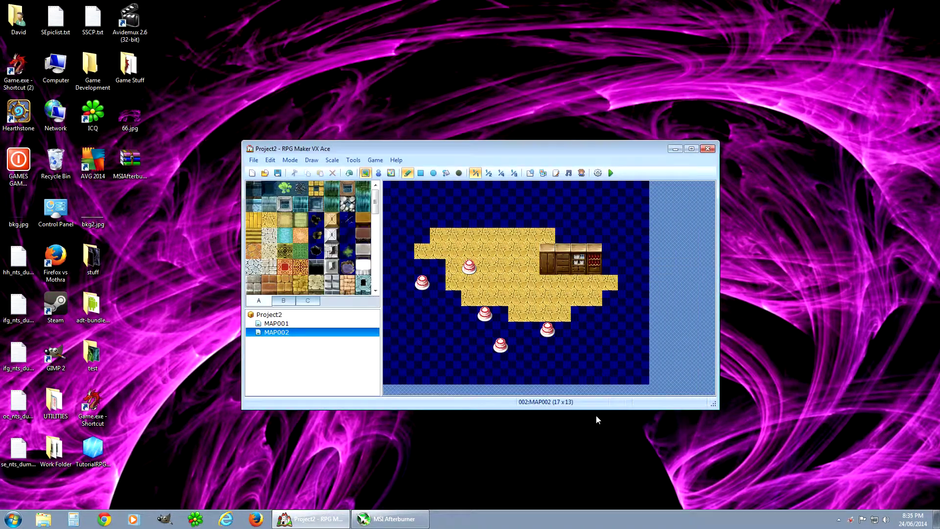
right_click(277, 333)
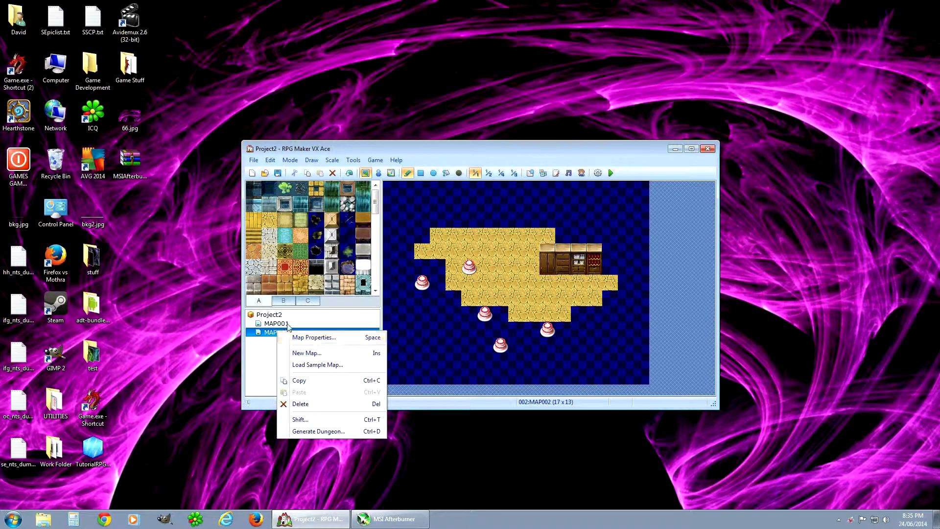
left_click(314, 338)
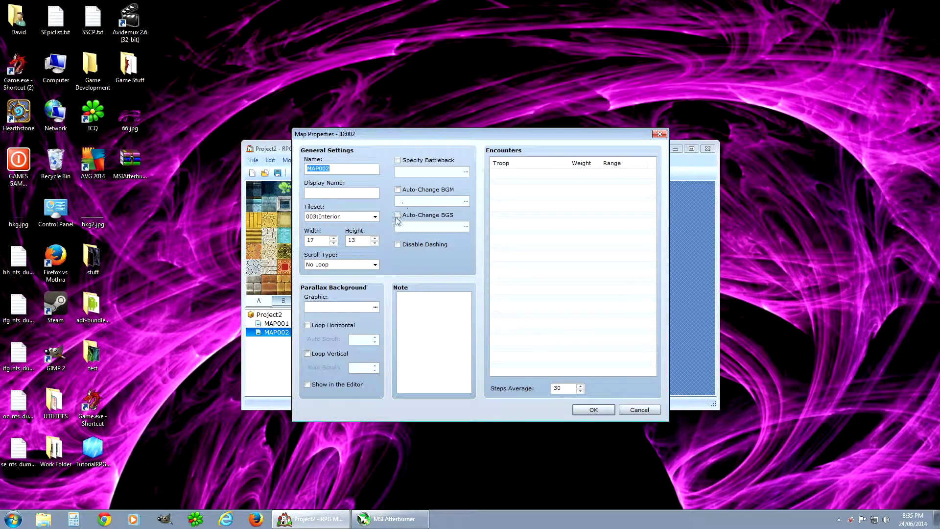
left_click(375, 216)
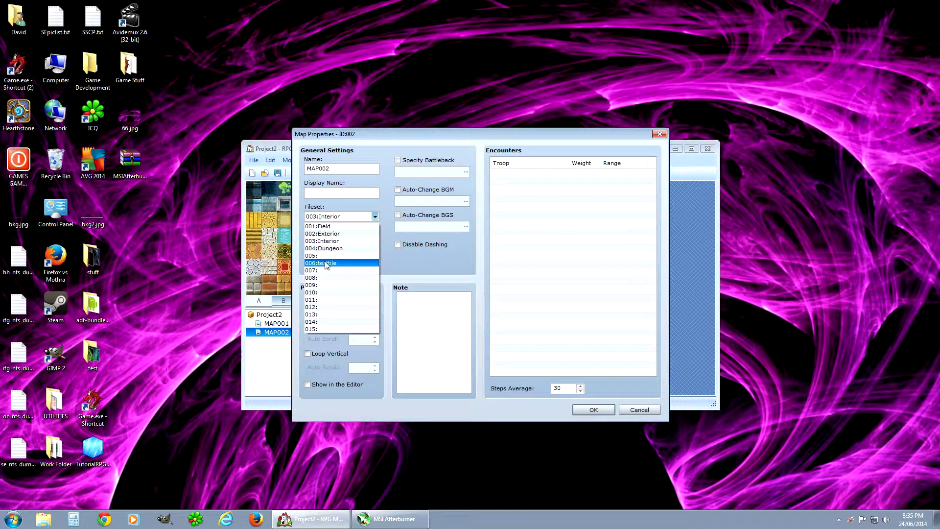
left_click(321, 263)
left_click(594, 409)
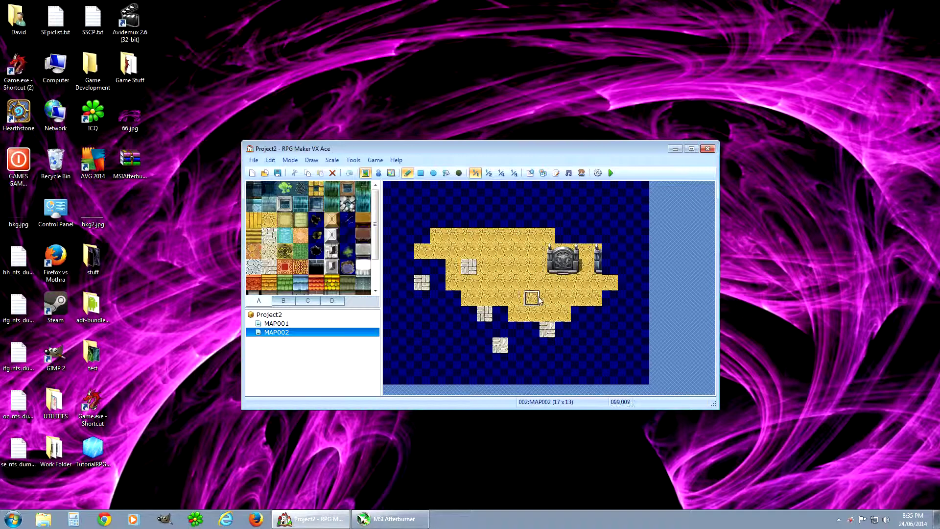
- Examine testtile's A, B, C and D tile sheets in the map editor's tile palette
left_click(282, 300)
left_click(311, 302)
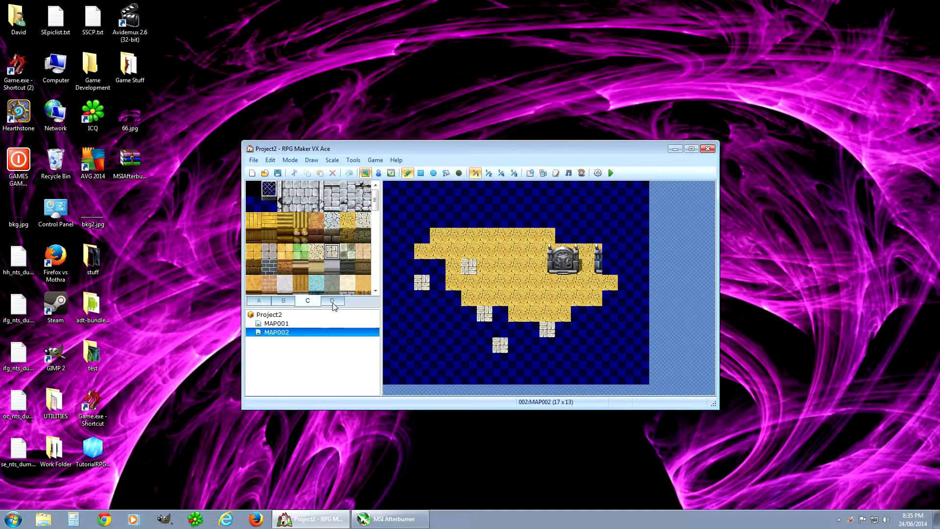
left_click(333, 302)
left_click(283, 301)
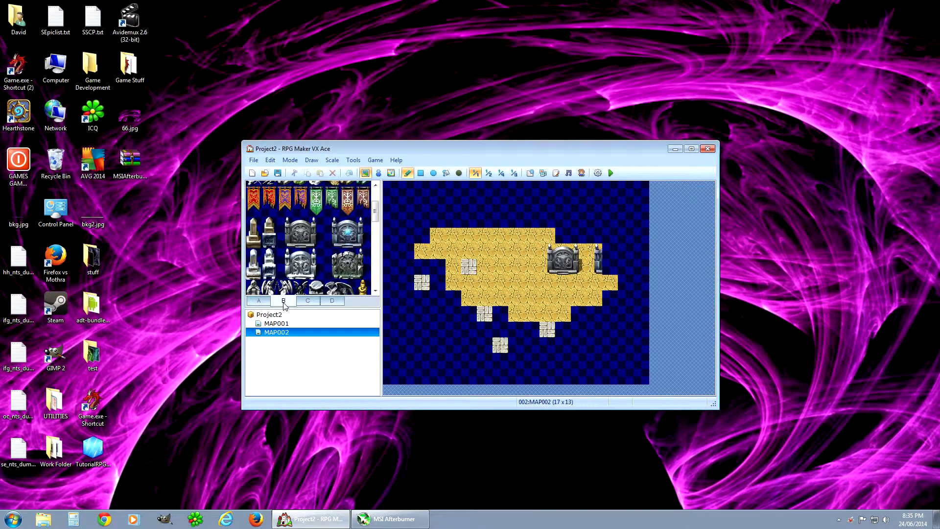
left_click(260, 301)
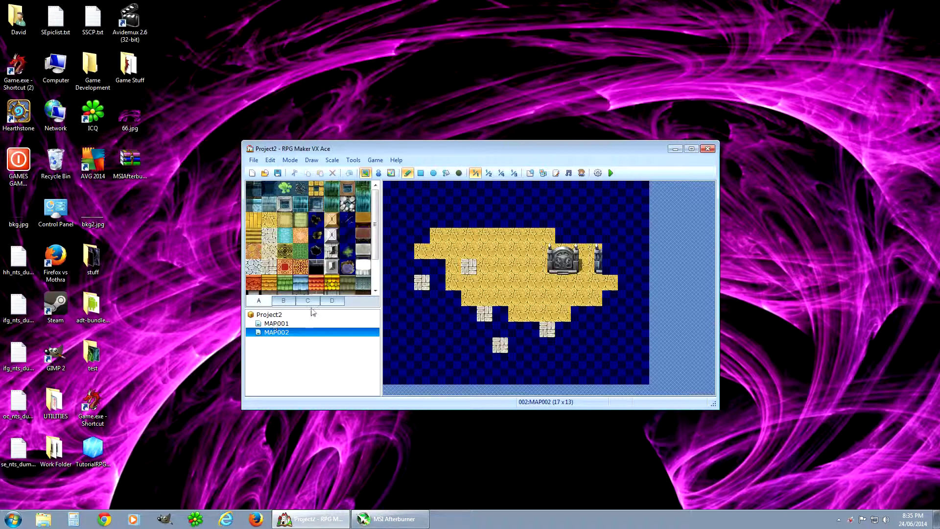
left_click(307, 301)
left_click(332, 302)
left_click(279, 302)
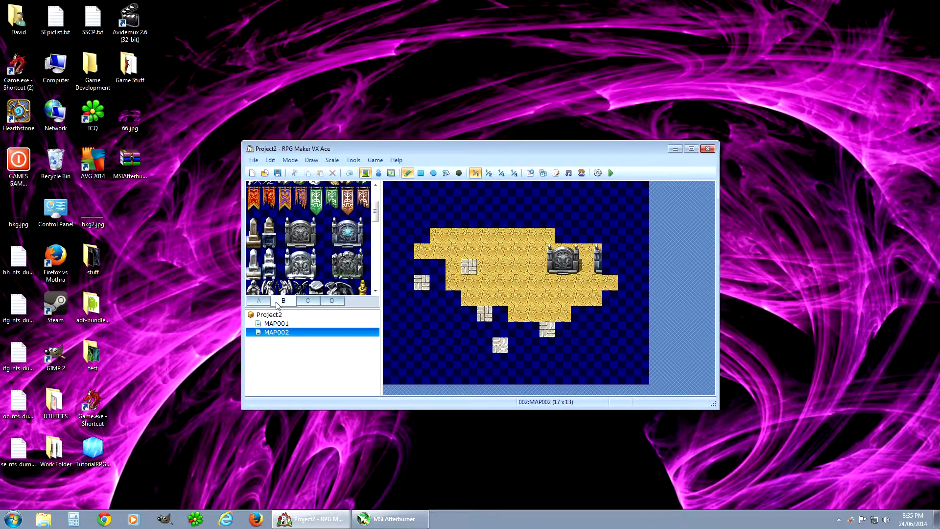
left_click(259, 301)
left_click(308, 300)
left_click(332, 301)
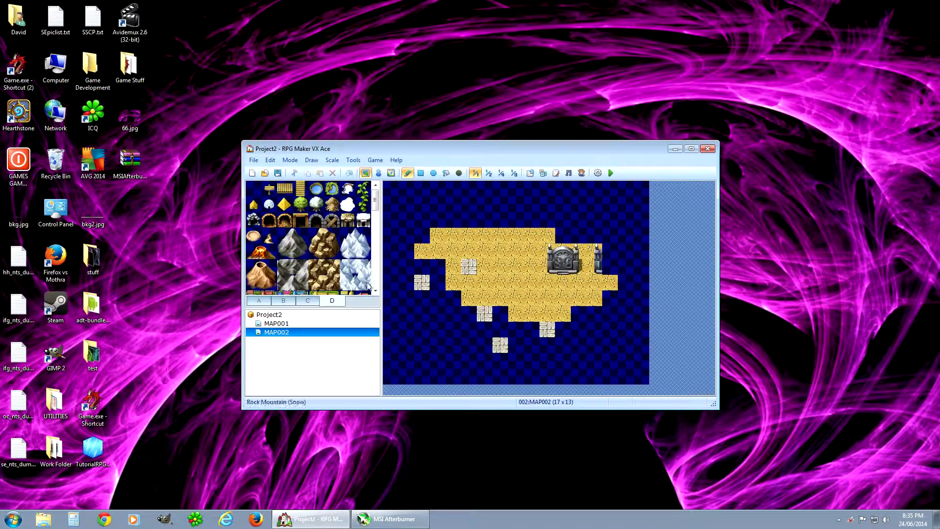
left_click(259, 300)
left_click(276, 301)
left_click(269, 300)
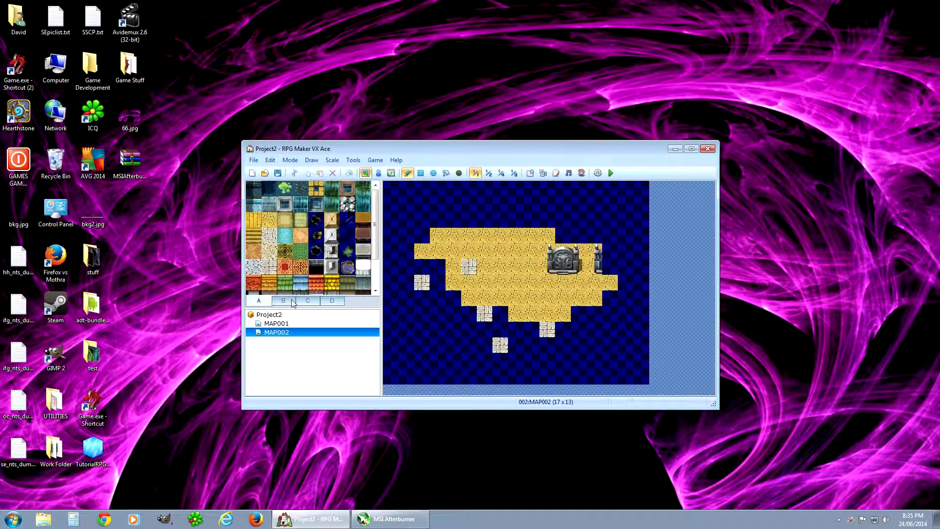
- Paint a large freehand patch of light stone tiles over the sandy floor in the middle of MAP002
left_click(307, 301)
left_click(283, 300)
mouse_move(485, 218)
left_mouse_down()
mouse_move(485, 264)
mouse_move(479, 240)
mouse_move(514, 274)
mouse_move(563, 353)
mouse_move(529, 318)
mouse_move(566, 262)
left_mouse_up()
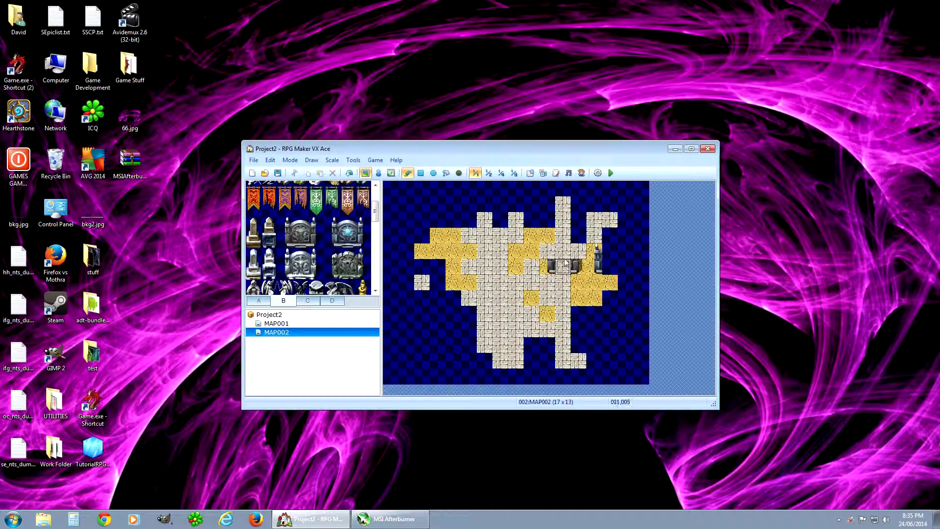